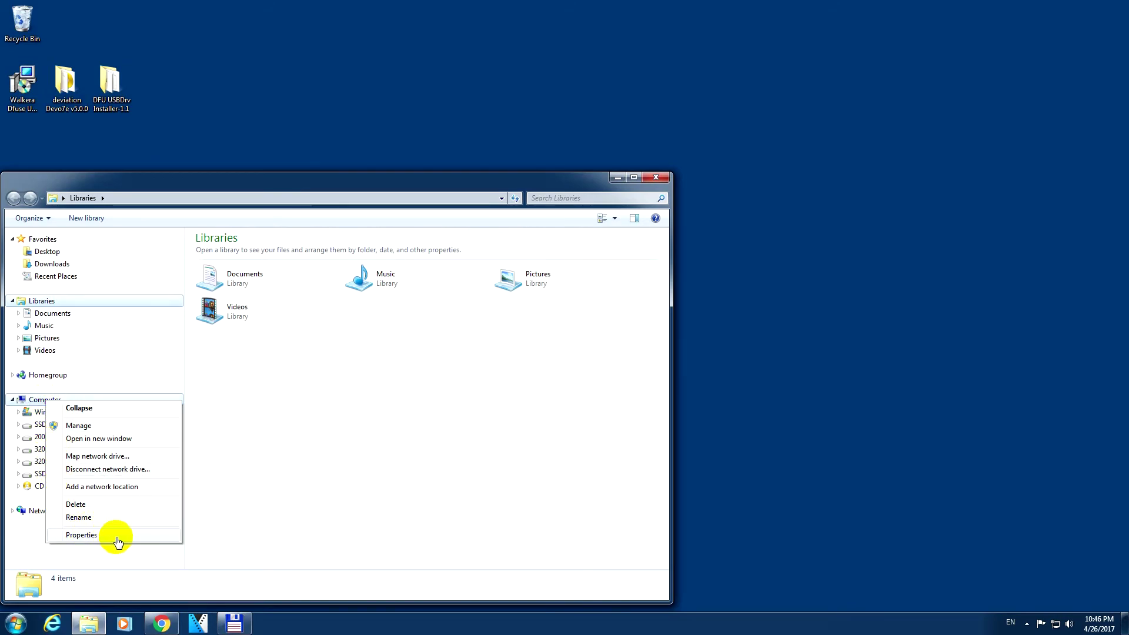
Open Device Manager from the computer's system properties and start a driver software update for the STM32 DFU device.
left_click(111, 536)
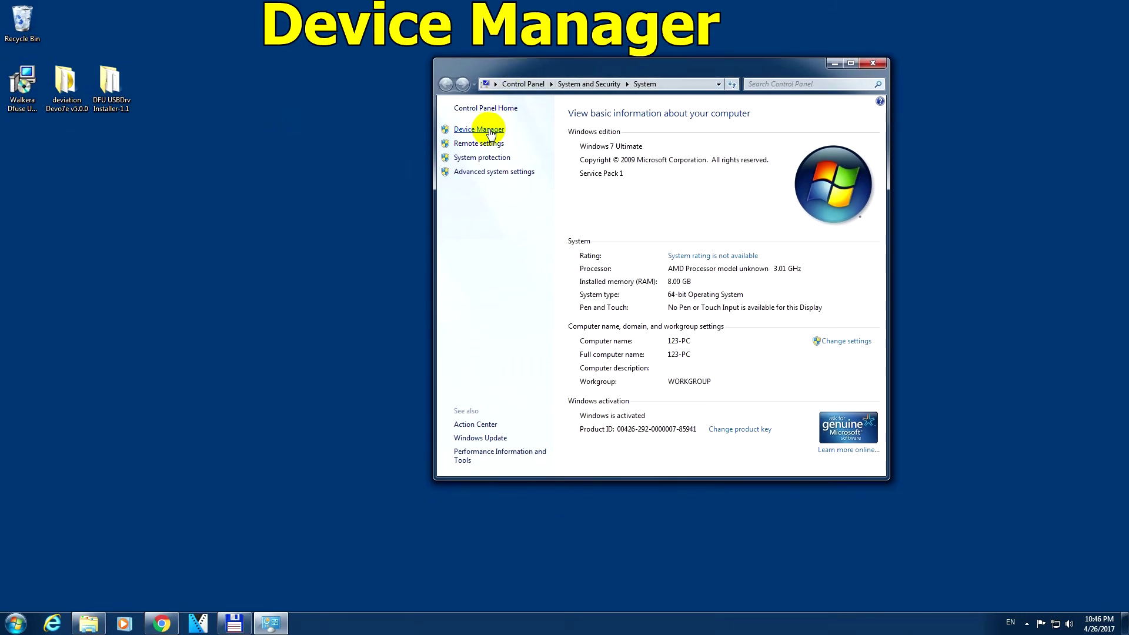
left_click(482, 130)
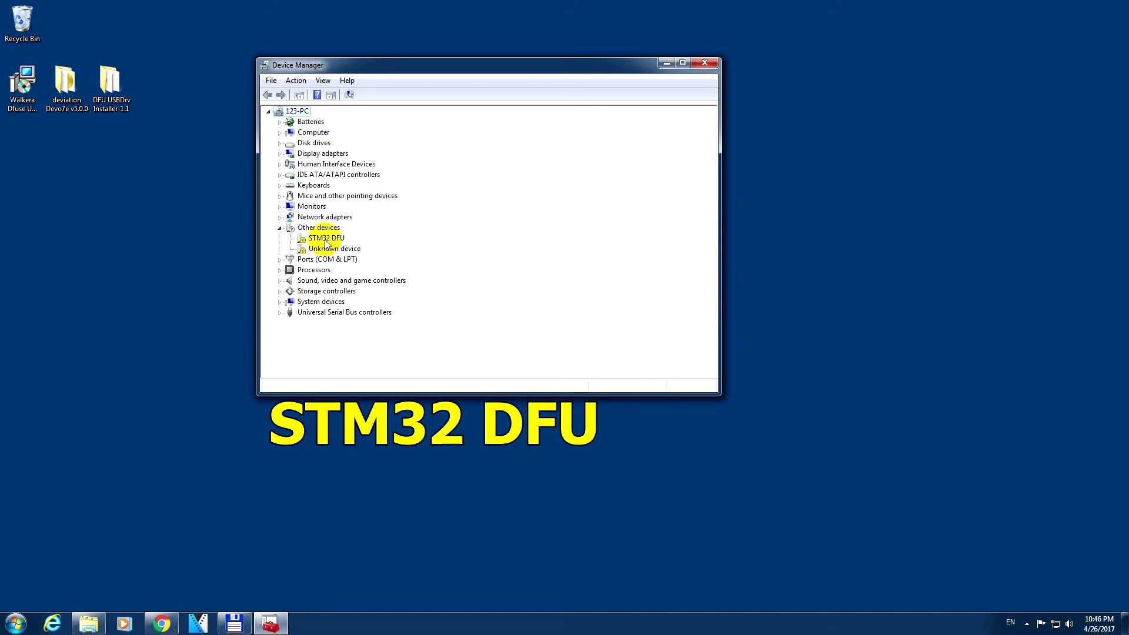
left_click(327, 241)
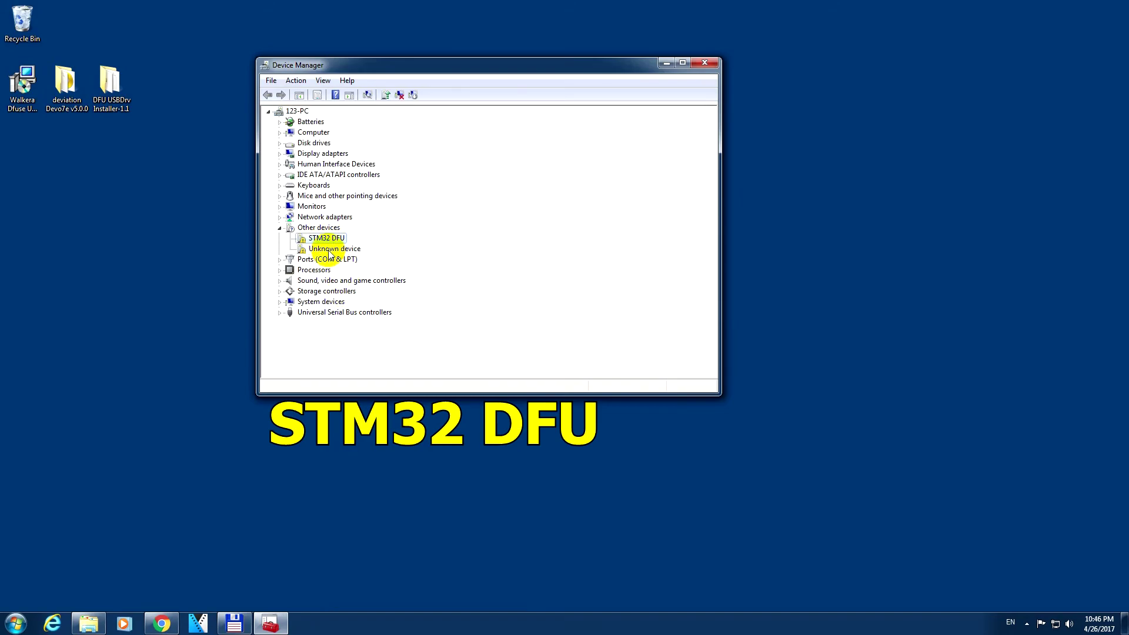
right_click(328, 243)
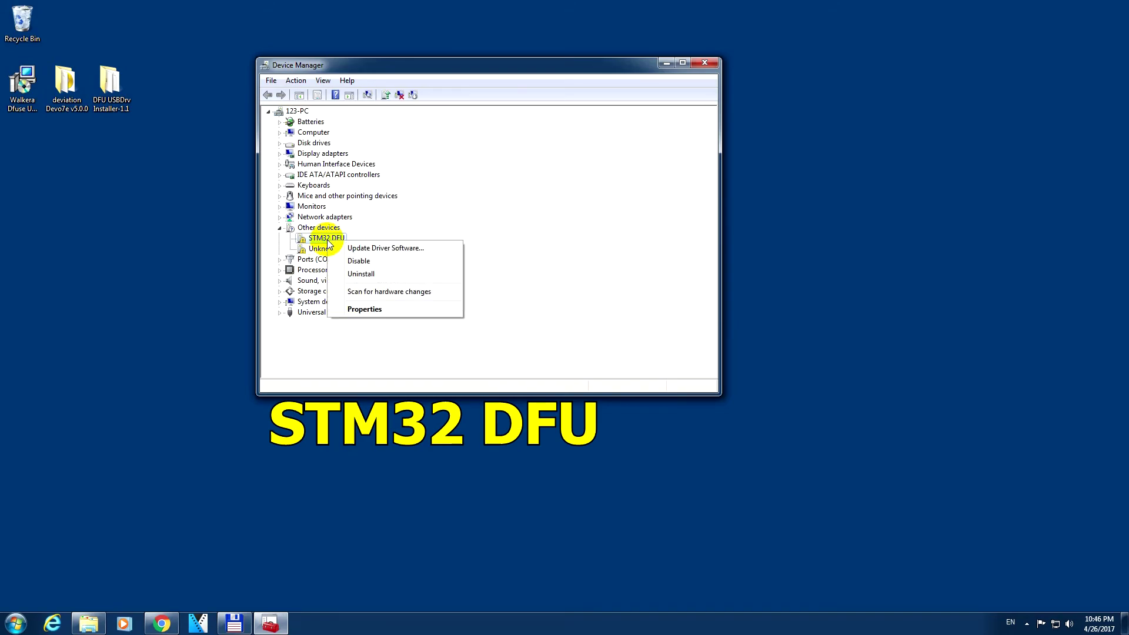
left_click(404, 253)
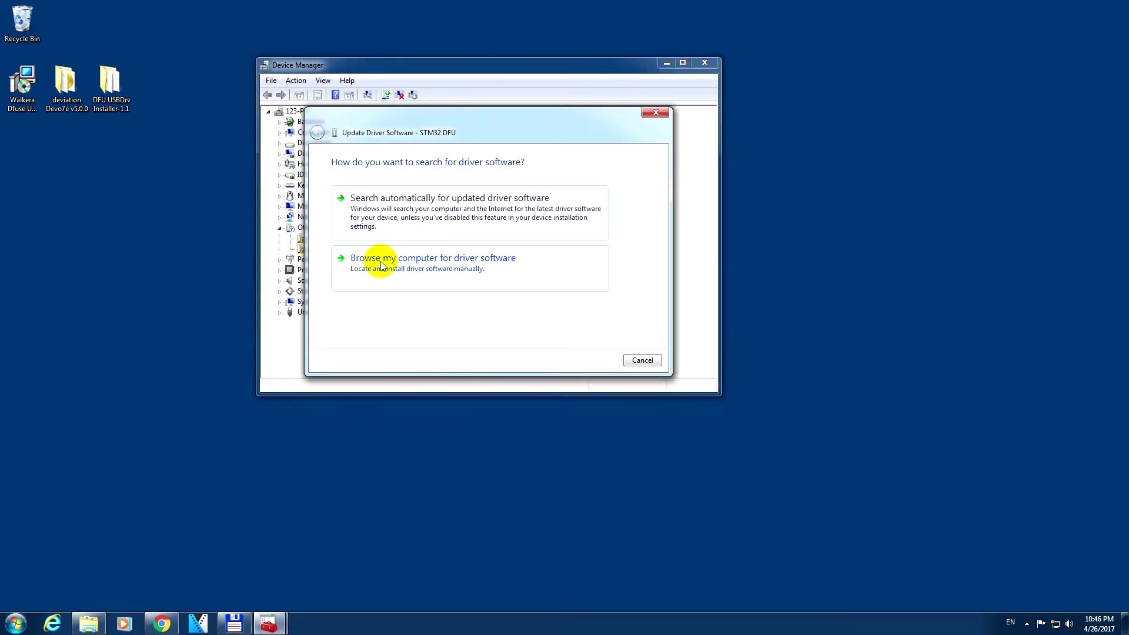
Install the STM32 DFU driver manually from the desktop folder DFU USBDrv Installer-1.1, and close Device Manager.
left_click(404, 265)
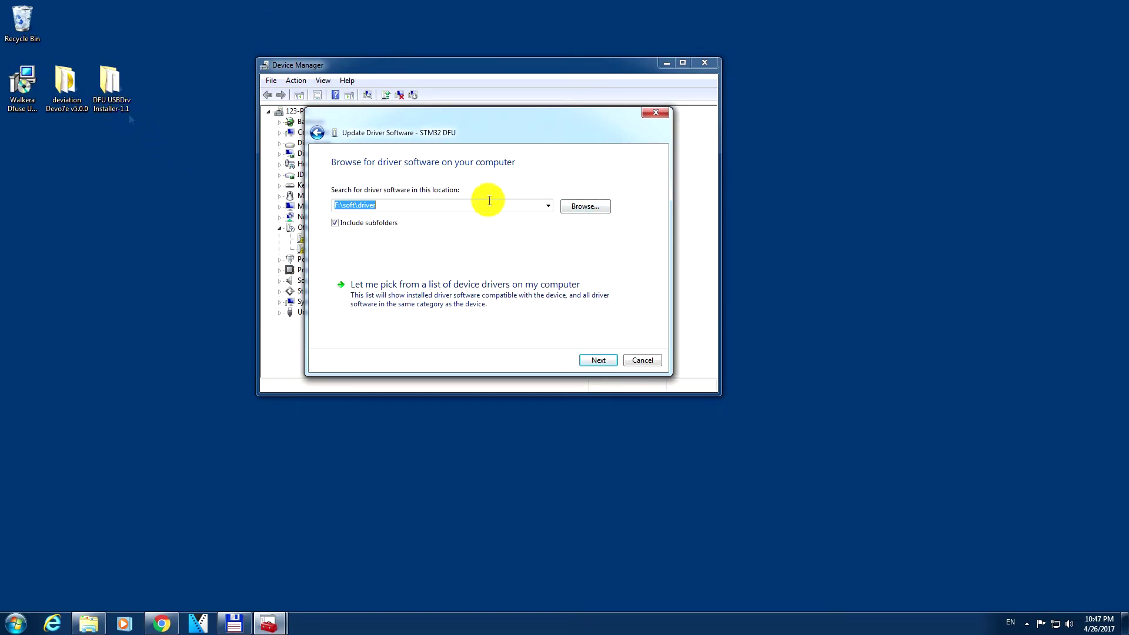
left_click(583, 212)
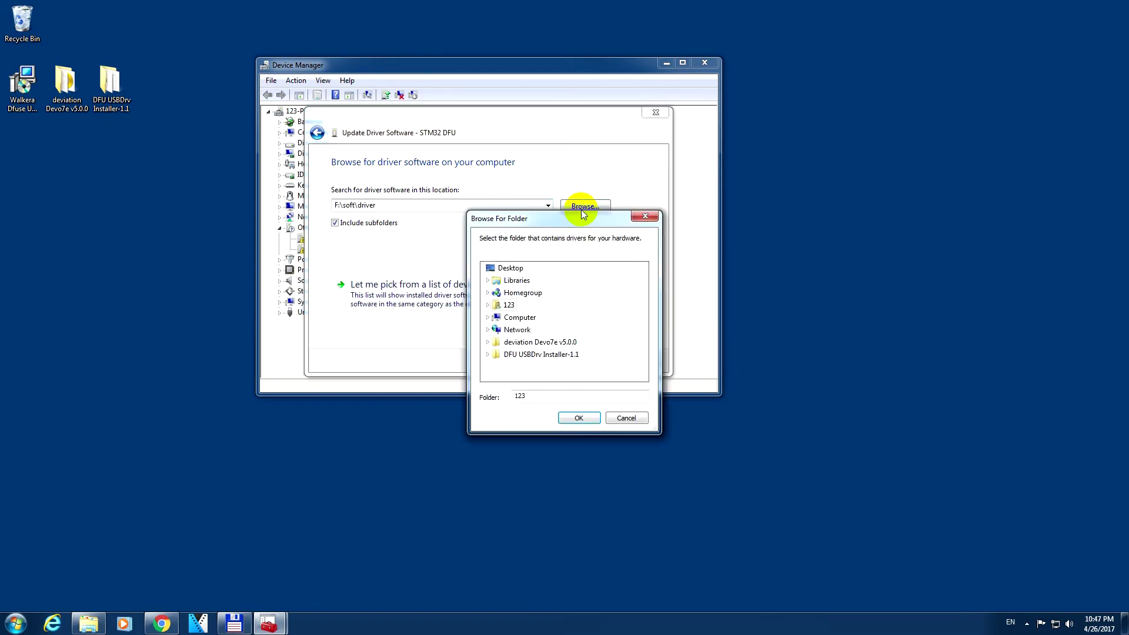
left_click(525, 356)
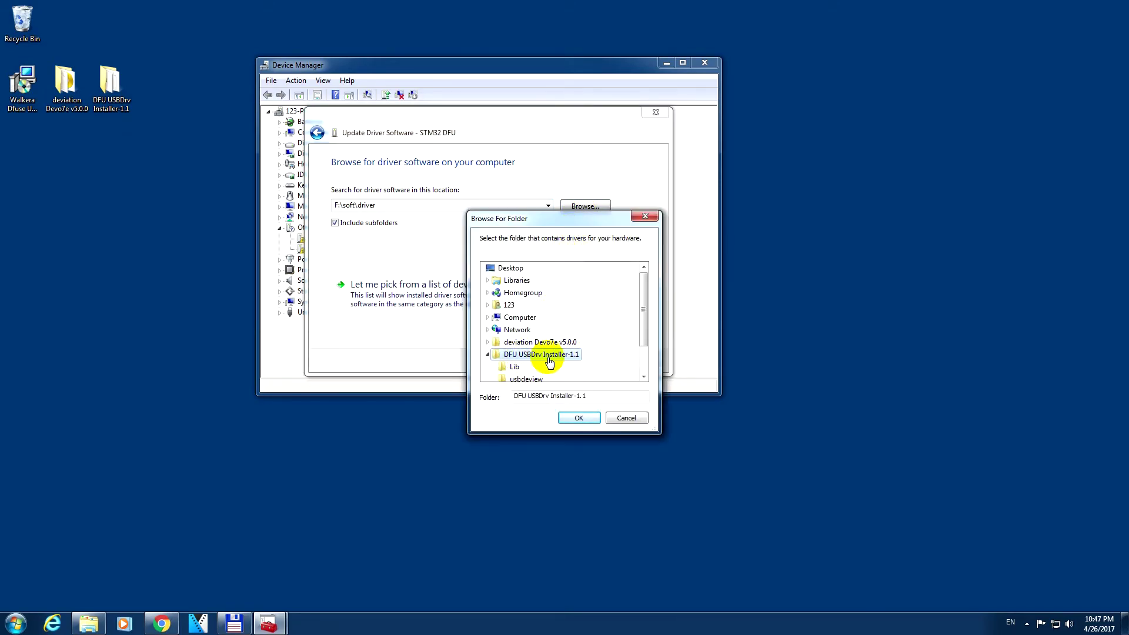
left_click(579, 417)
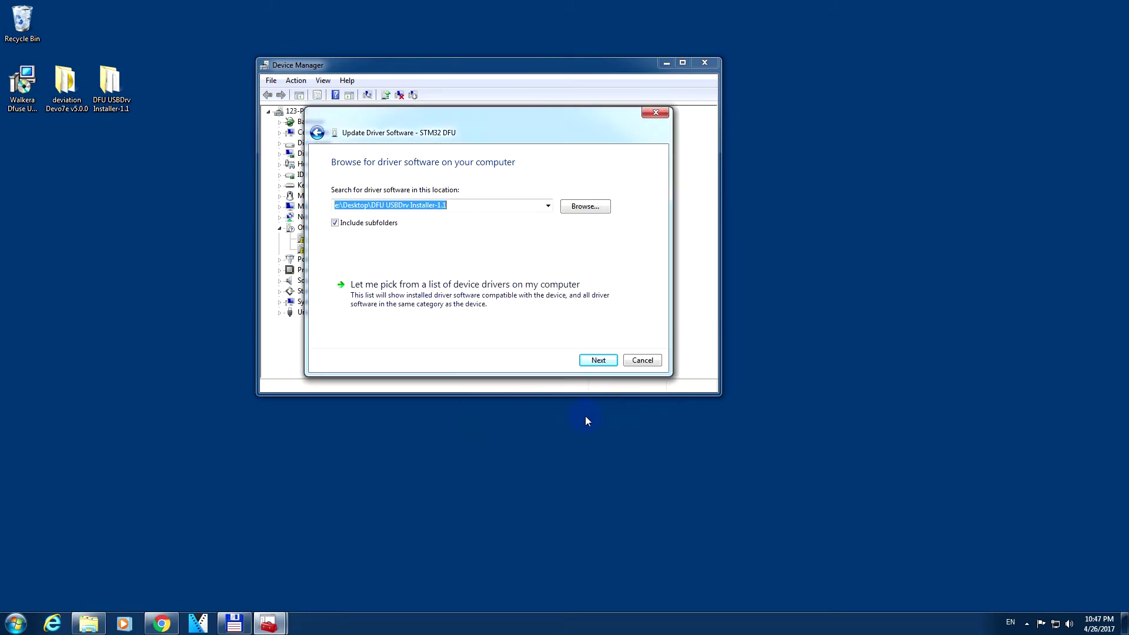
left_click(595, 361)
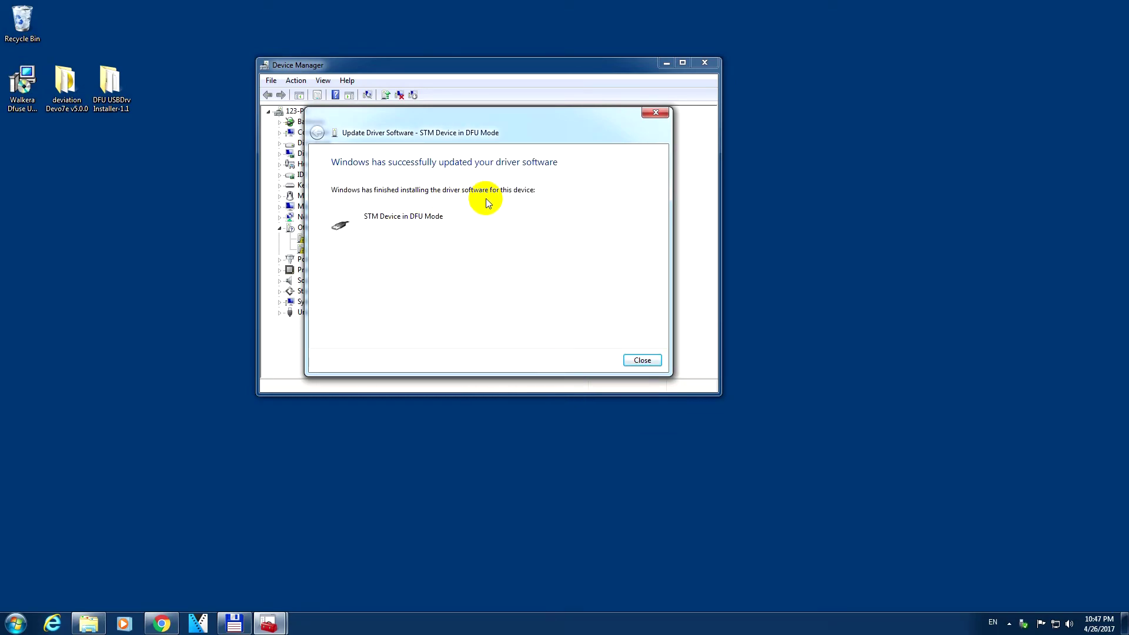
left_click(643, 360)
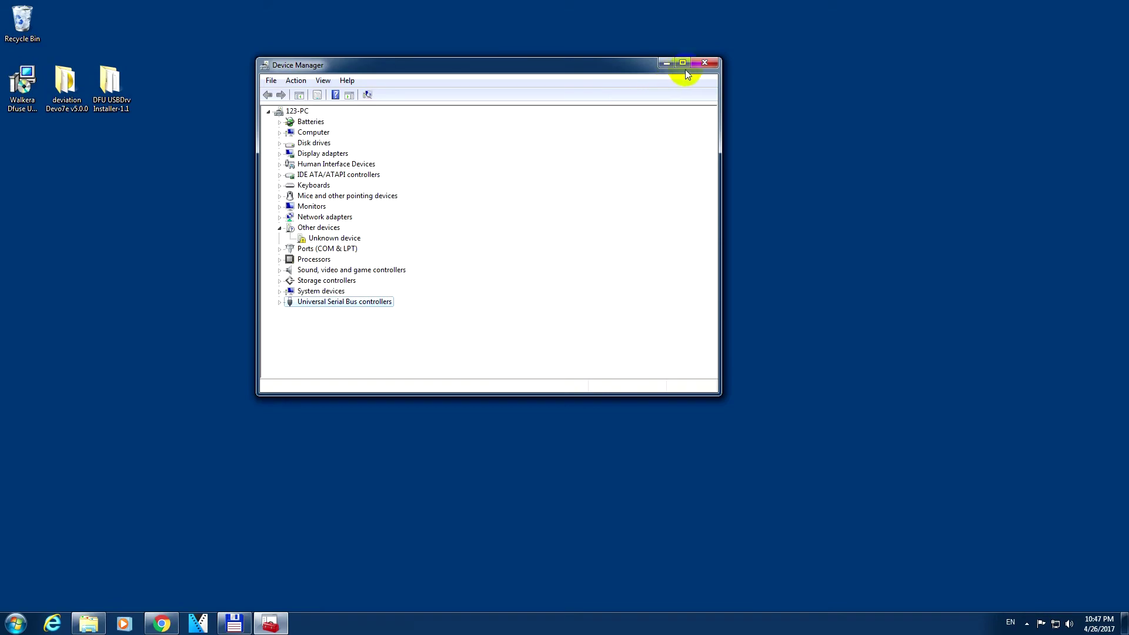
left_click(704, 64)
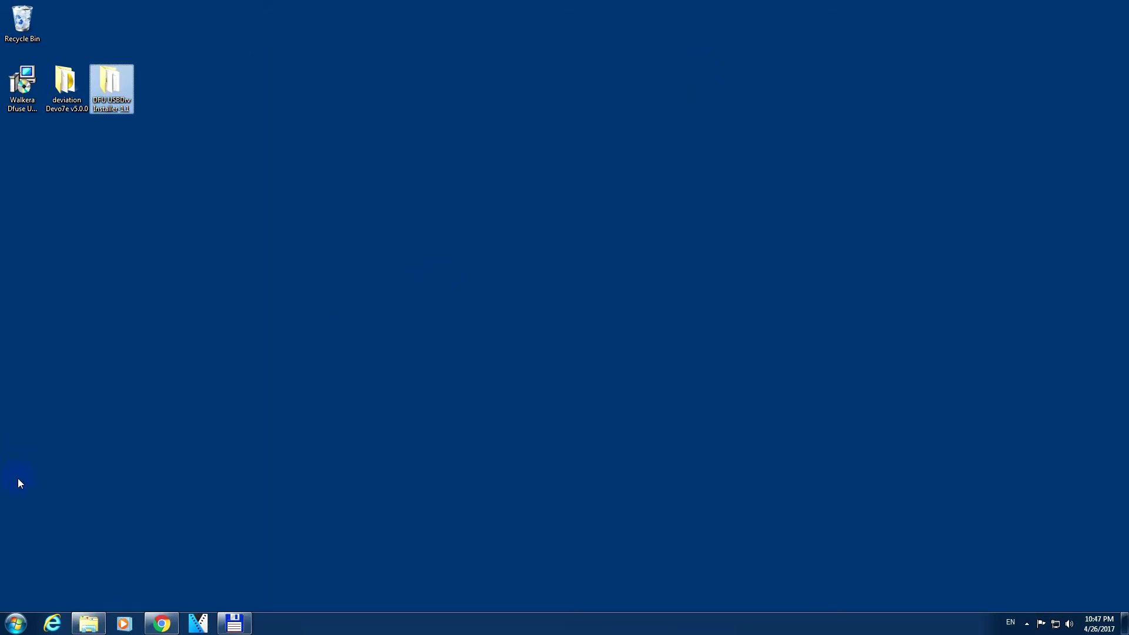
Launch DfuSe USB Upgrade and keep STM Device in DFU Mode as the selected DFU device.
left_click(14, 623)
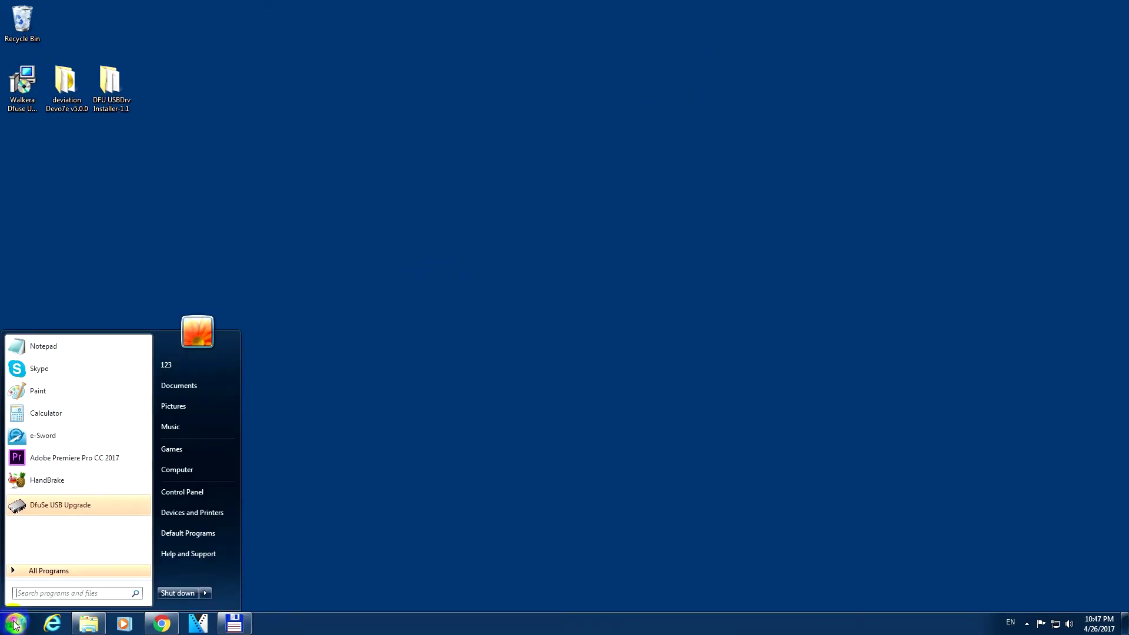
left_click(65, 506)
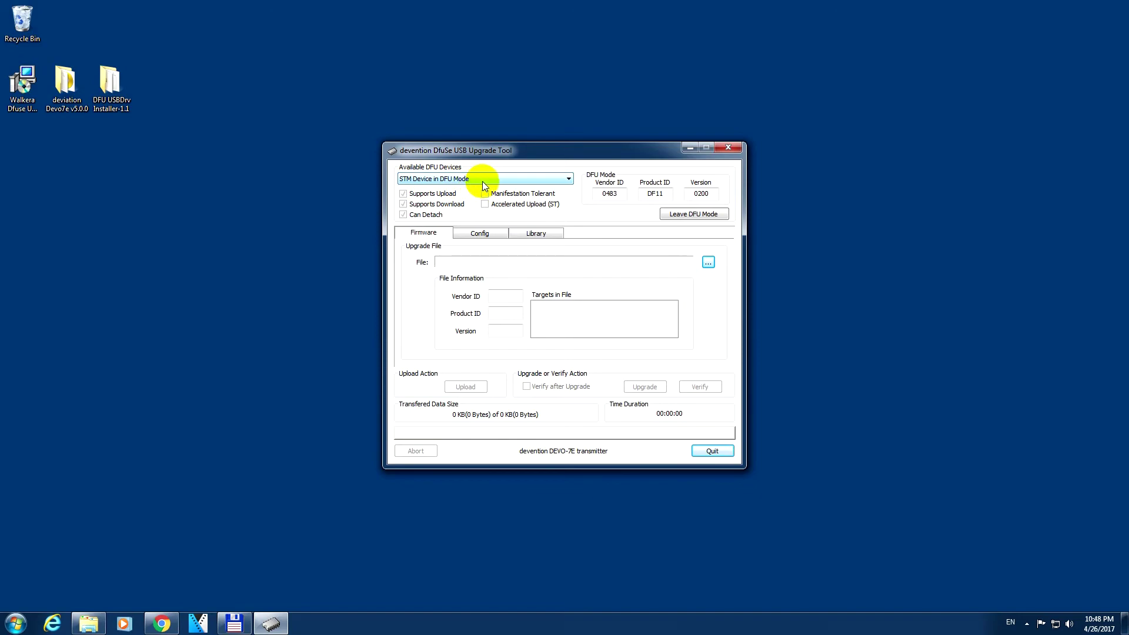
left_click(458, 183)
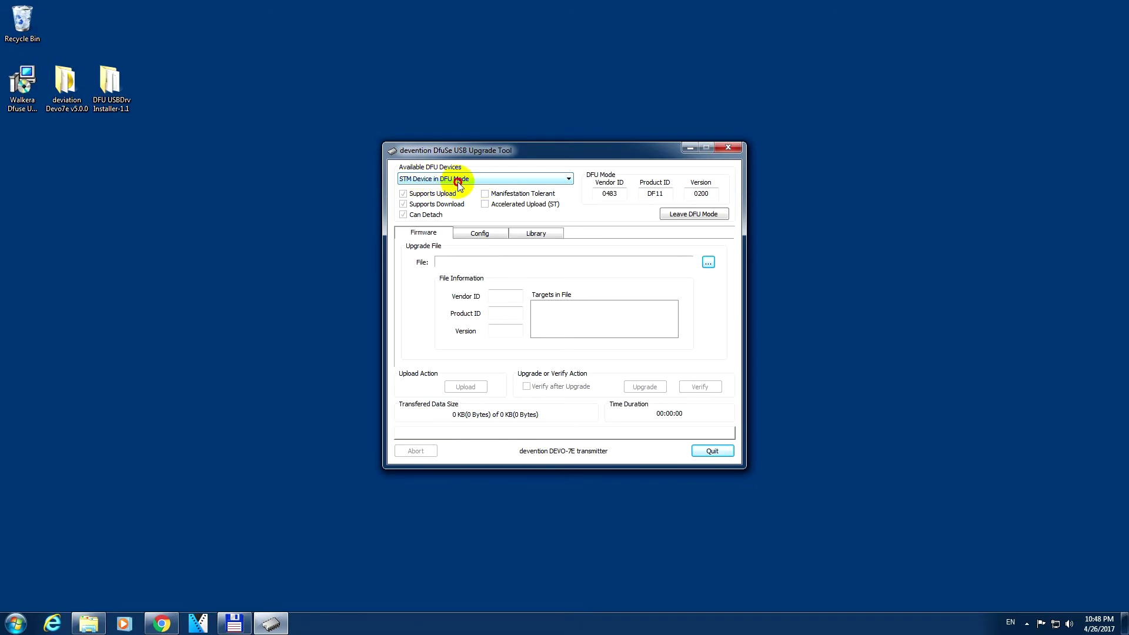
left_click(462, 190)
Load deviation-devo7e-v5.0.0.dfu from the deviation Devo7e v5.0.0 folder as the firmware upgrade file.
left_click(703, 263)
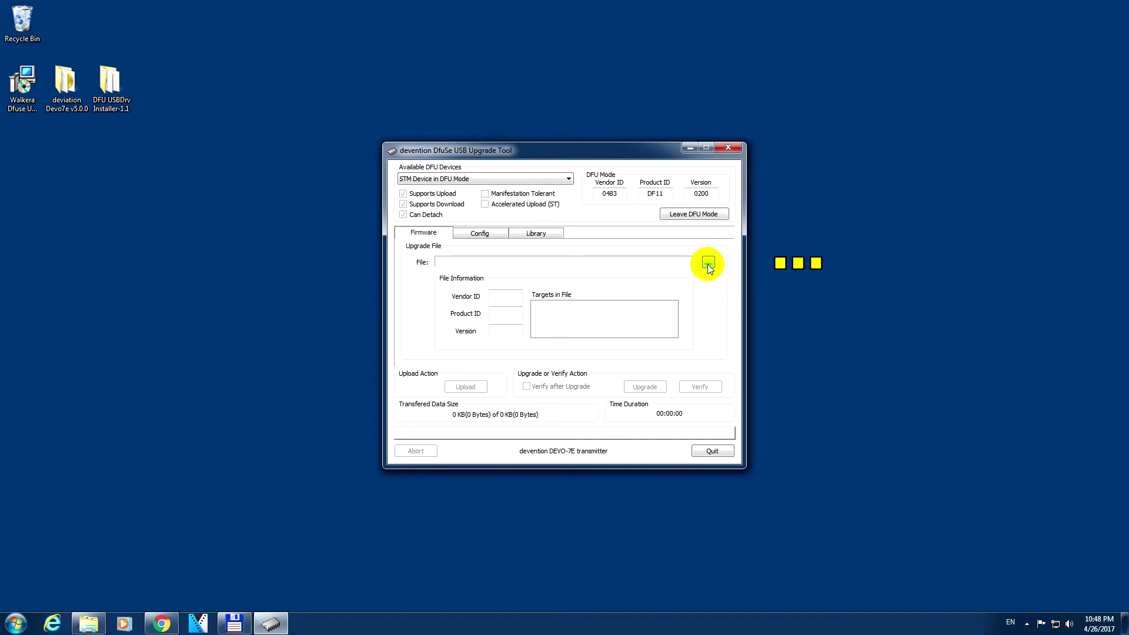
left_click(708, 266)
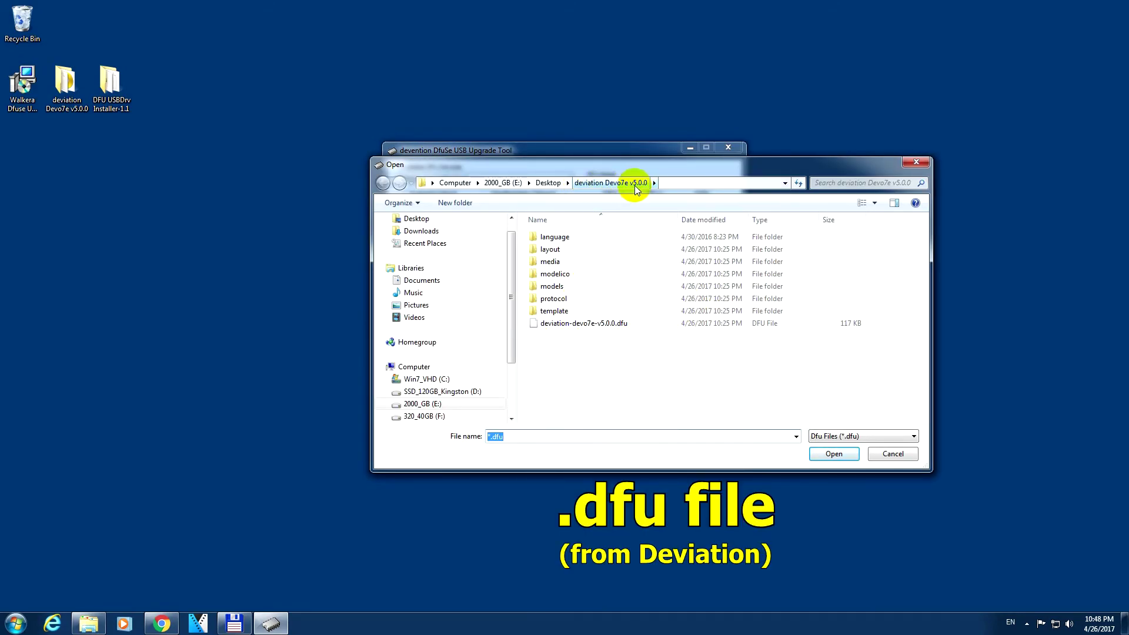
left_click(614, 325)
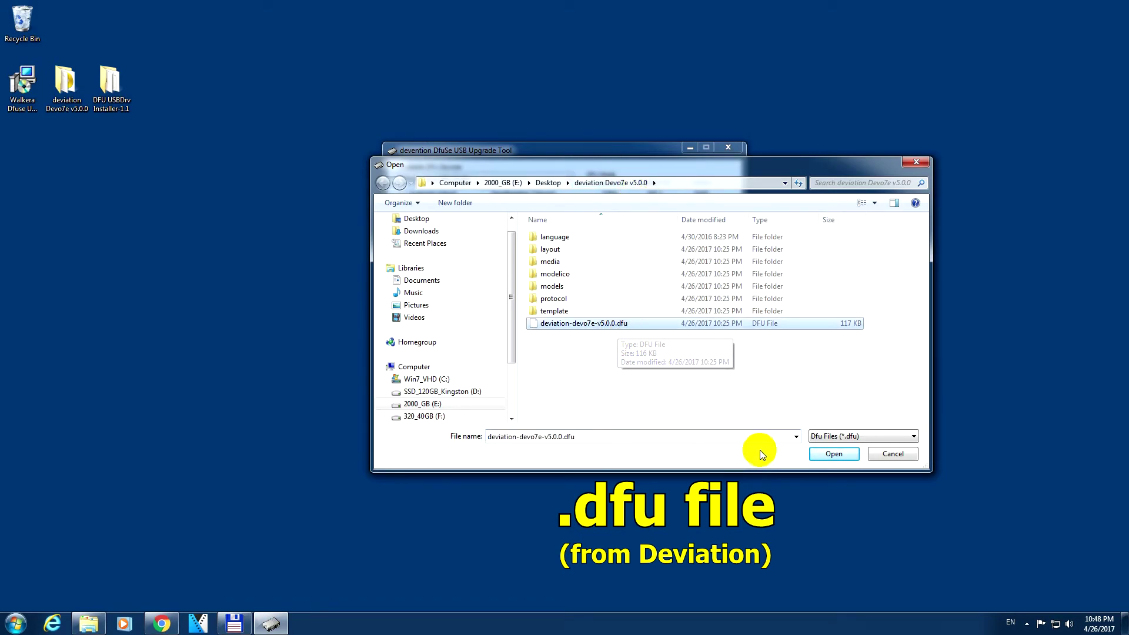
left_click(822, 453)
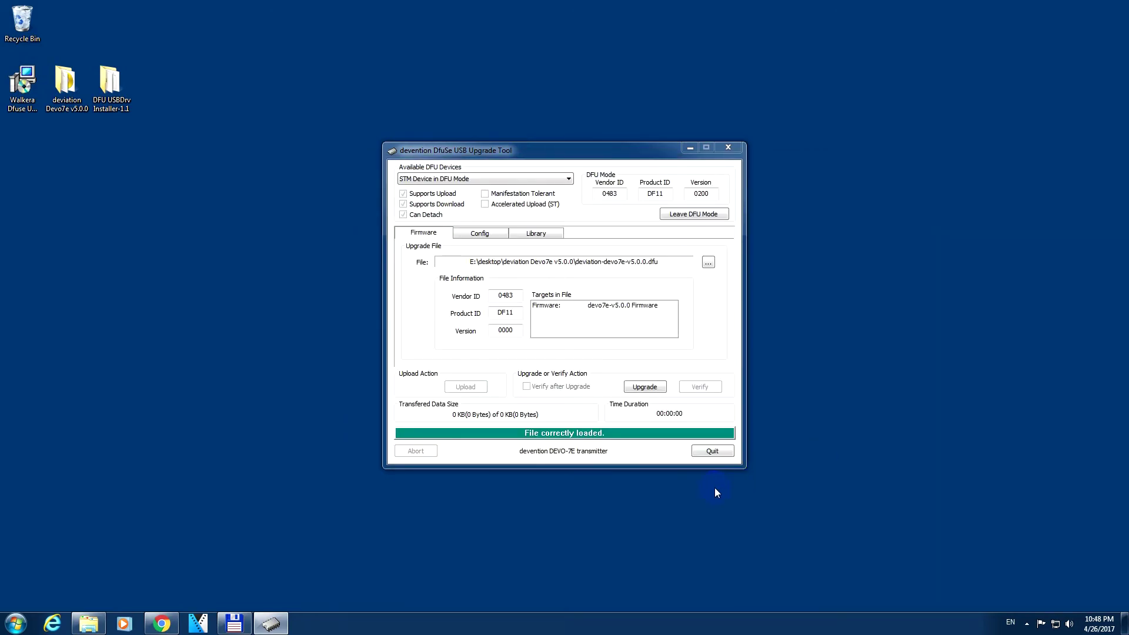
Upgrade the transmitter with the loaded firmware, accepting the DFU mode warning, and quit the upgrade tool.
left_click(648, 386)
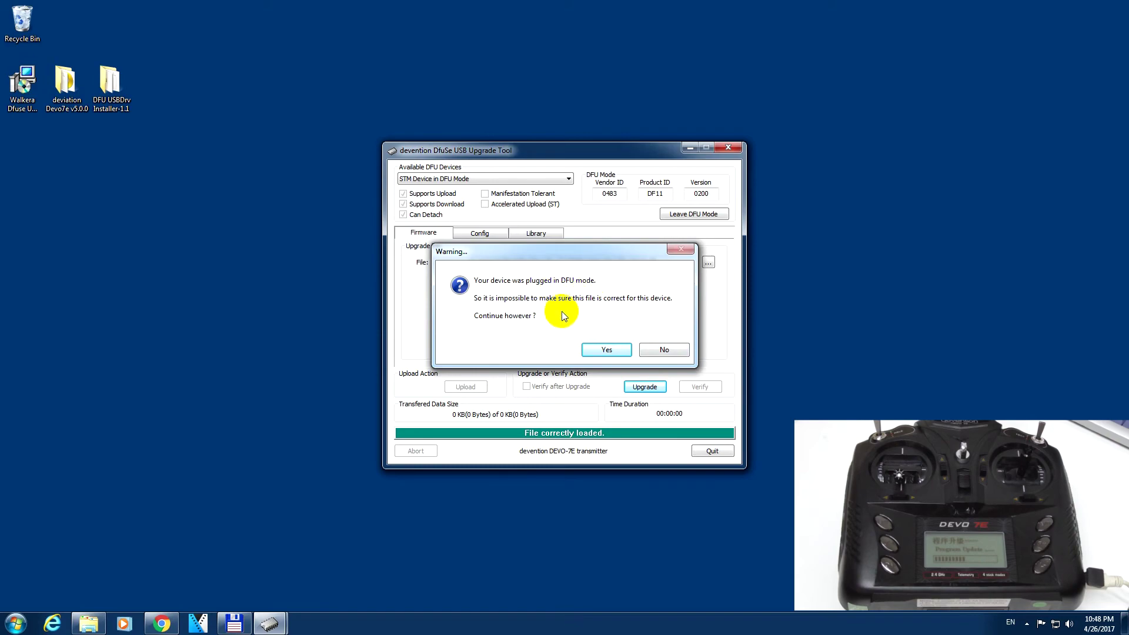
left_click(602, 353)
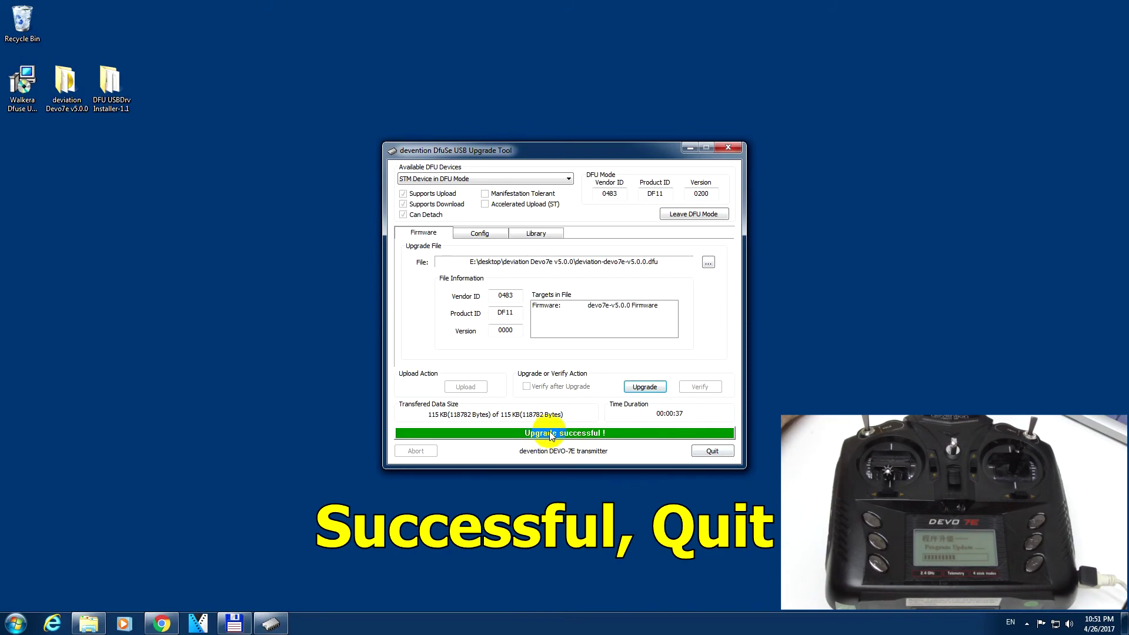
left_click(712, 452)
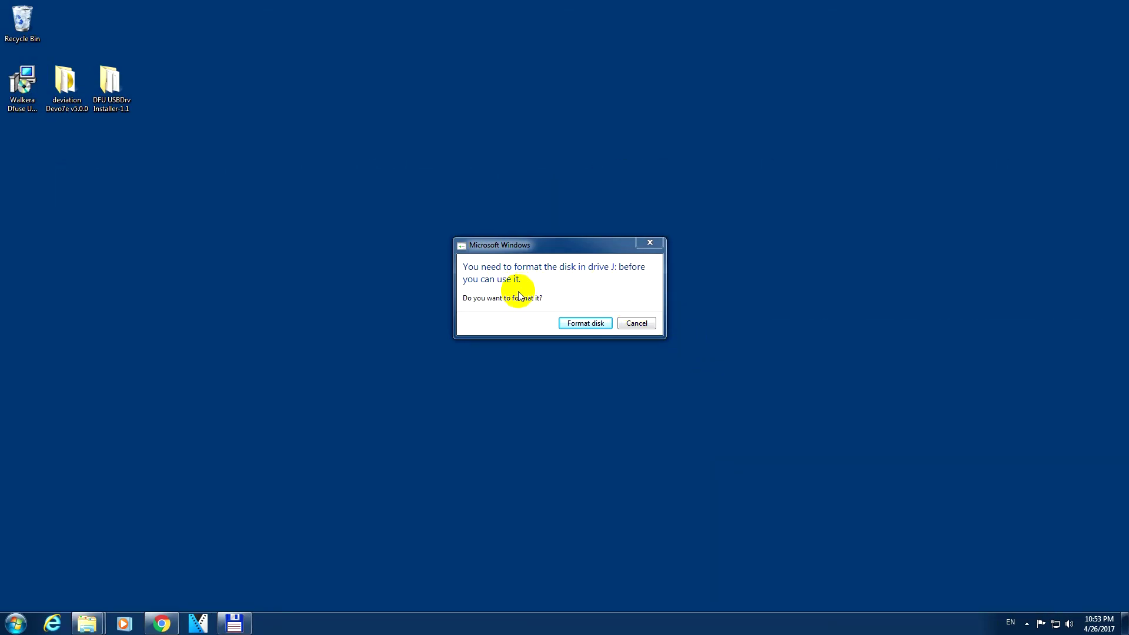
Quick-format Removable Disk (J:) with the FAT file system and the volume label devo7e, and close the format dialog.
key("super+e")
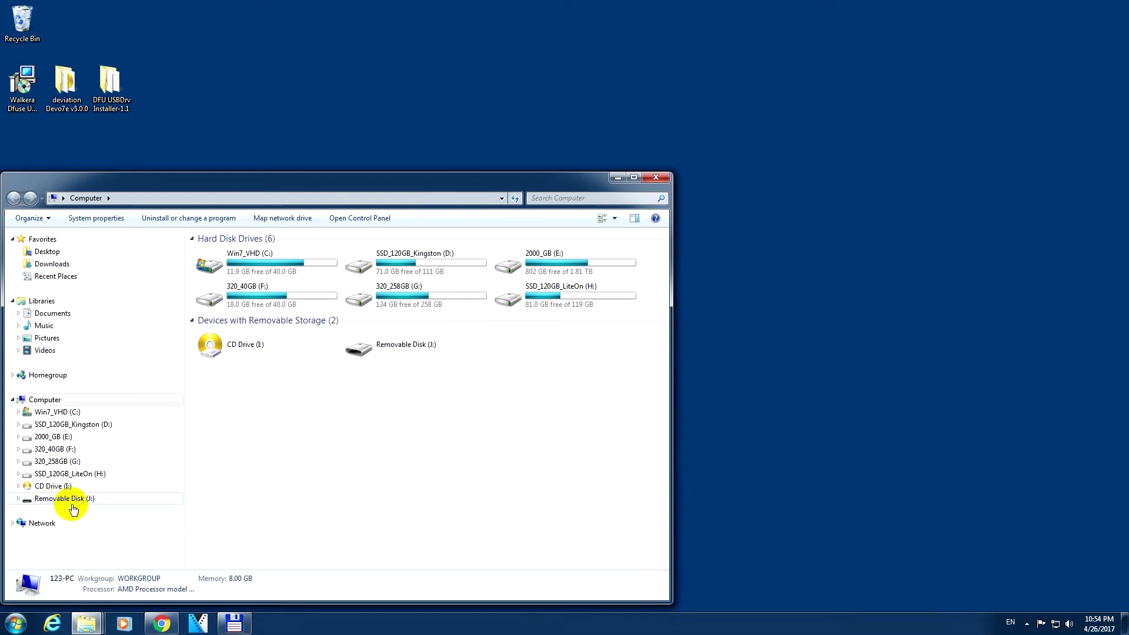
left_click(77, 499)
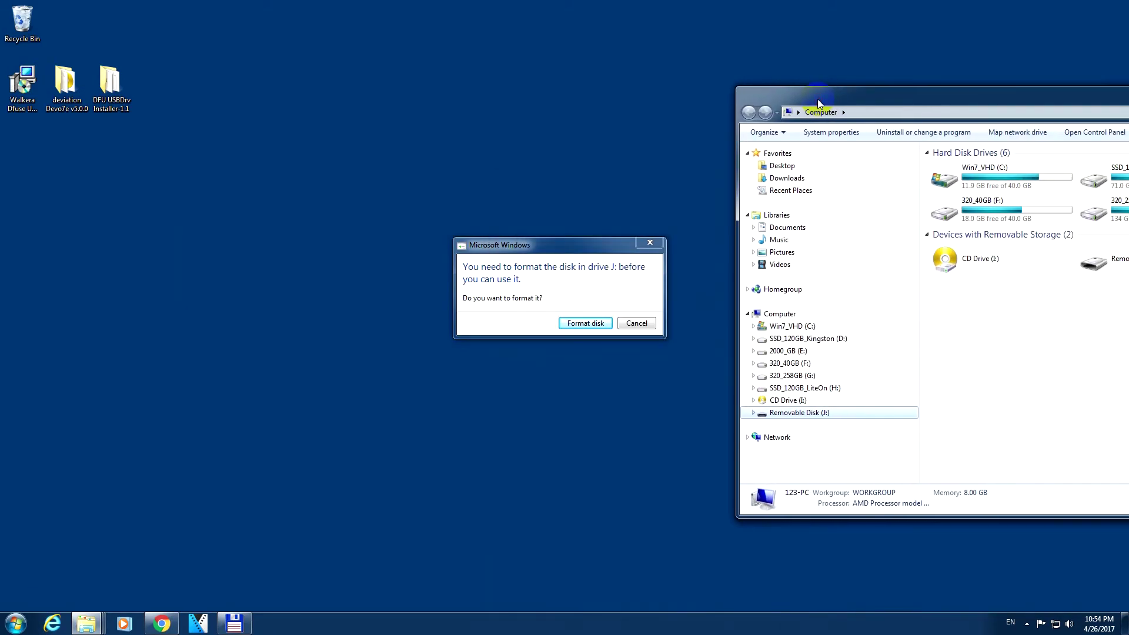
left_click(583, 325)
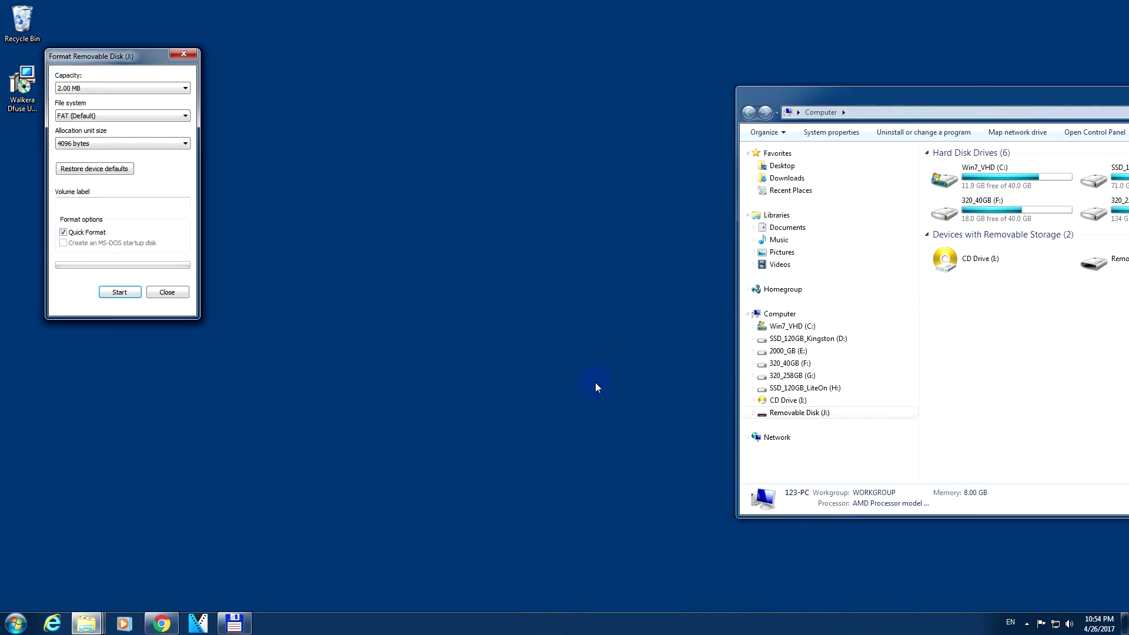
left_click(114, 116)
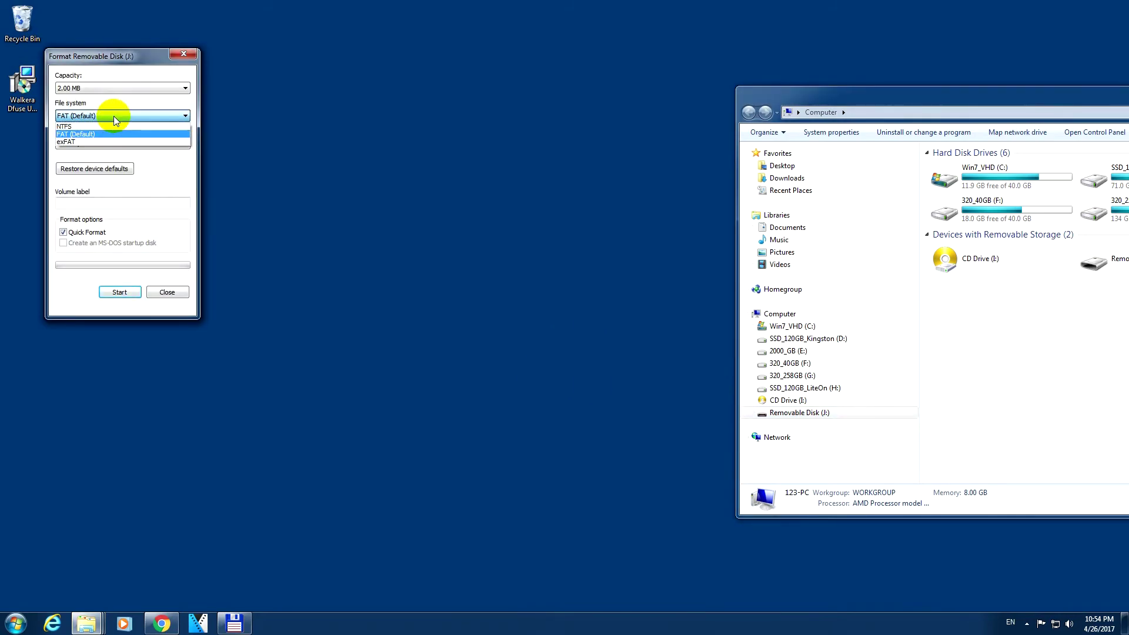
left_click(114, 115)
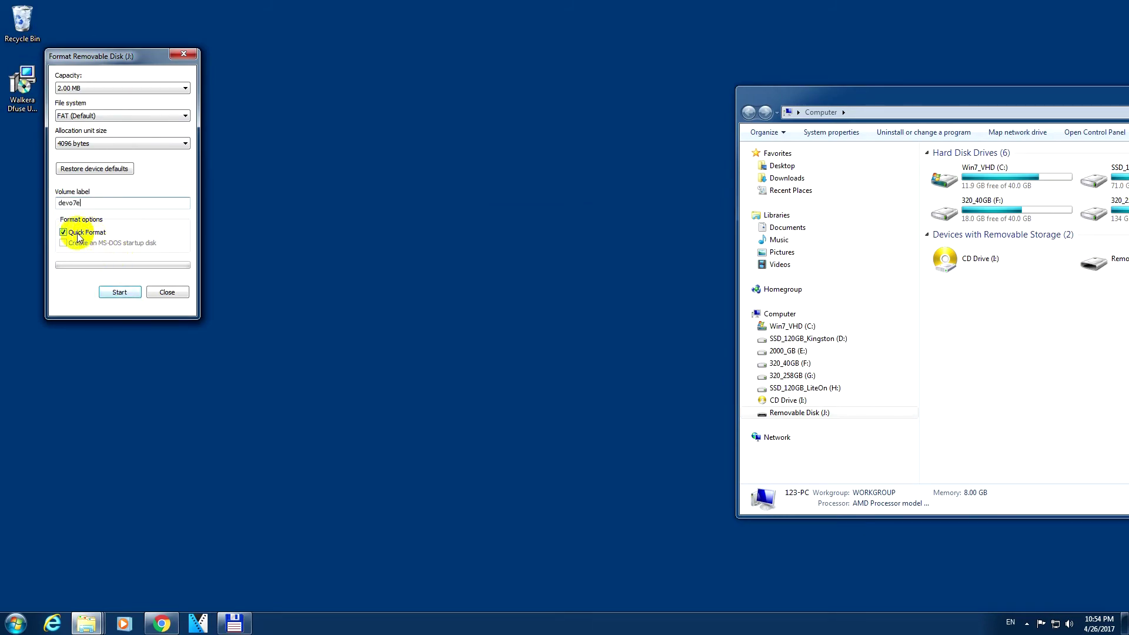
left_click(122, 292)
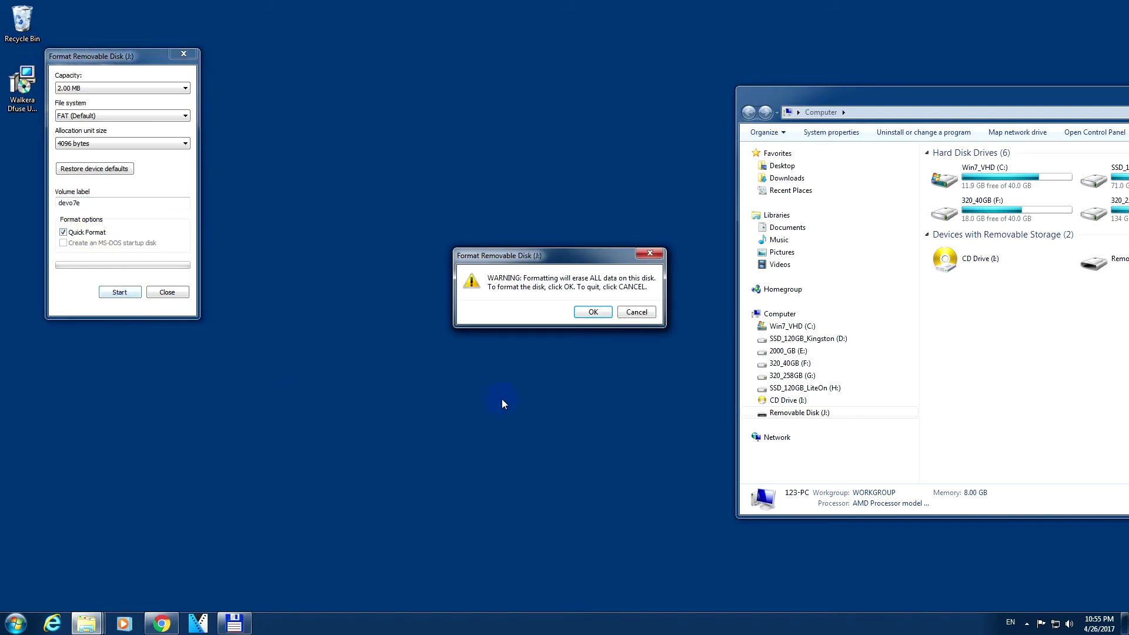
left_click(593, 313)
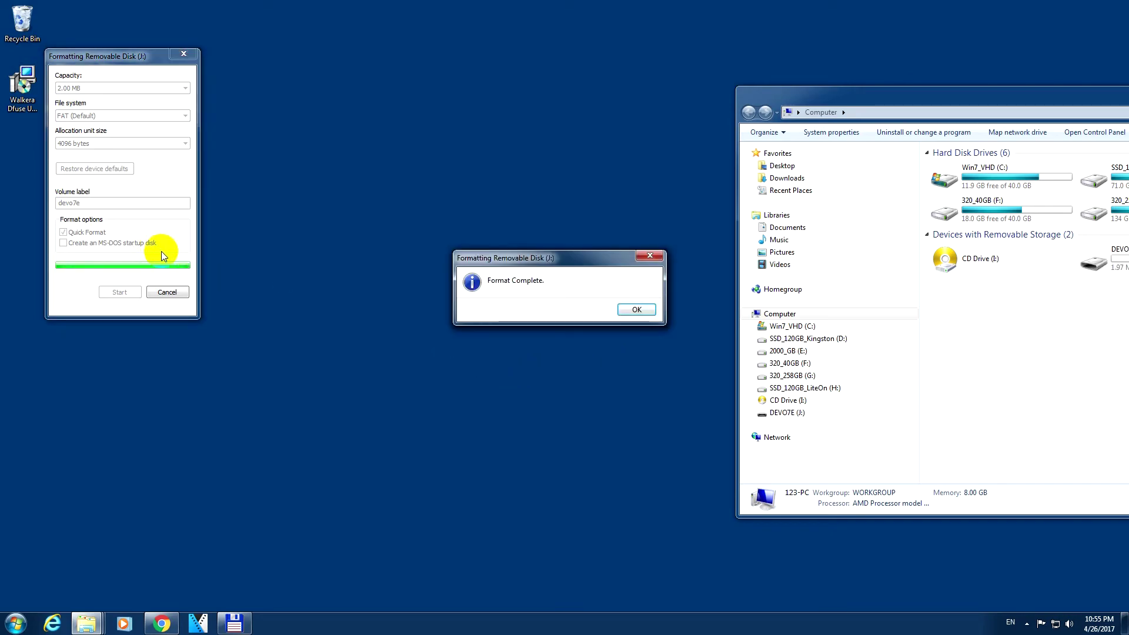
left_click(636, 310)
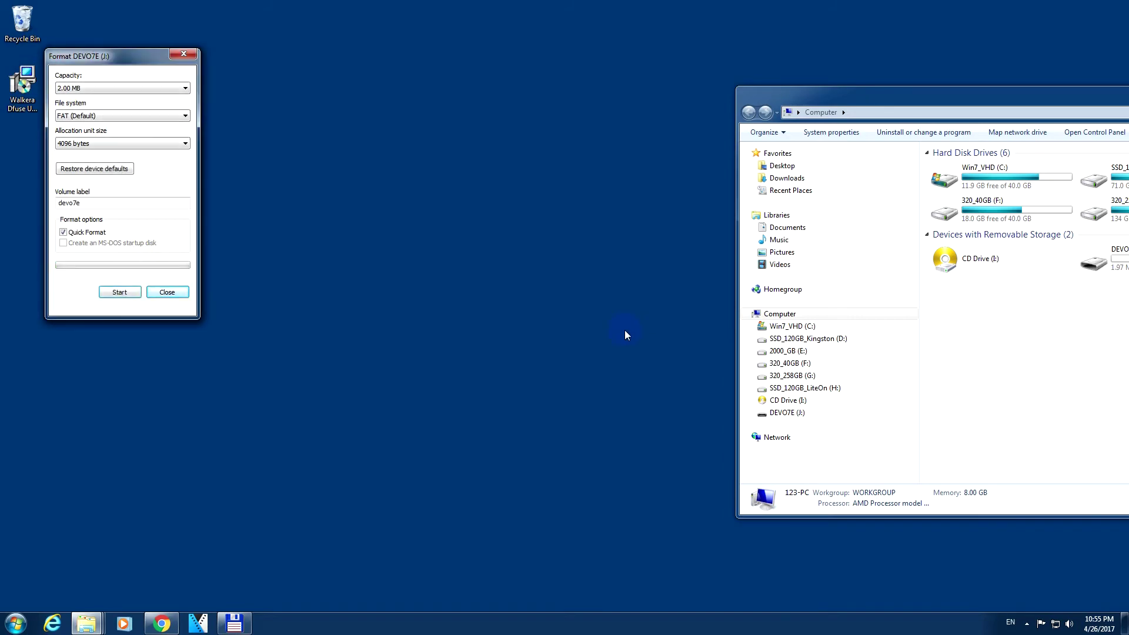
left_click(167, 294)
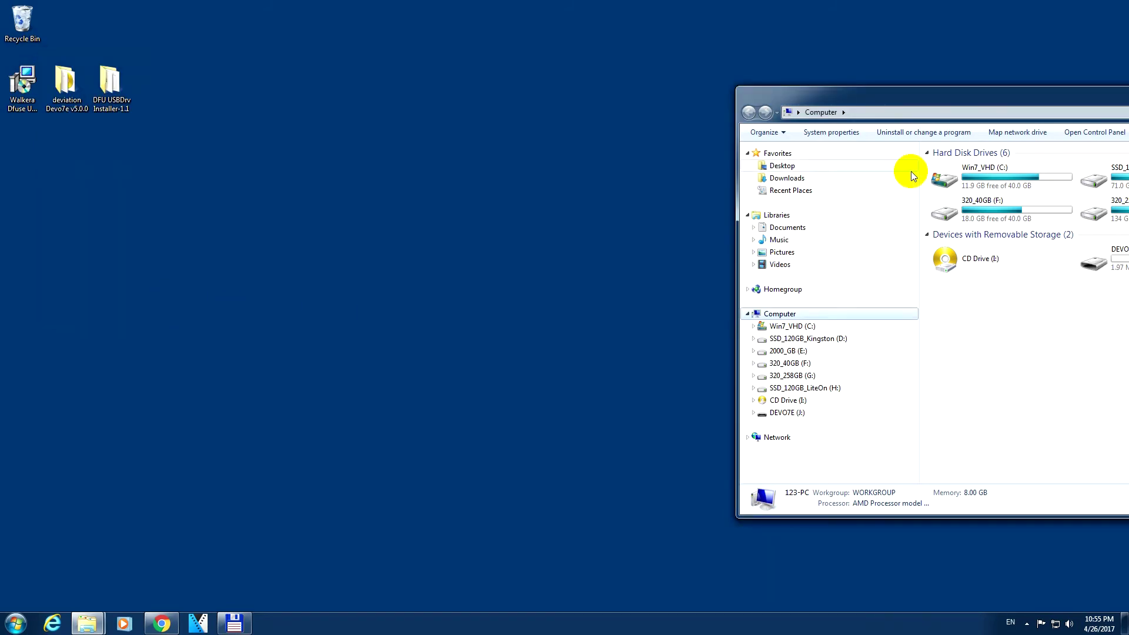
Open the DEVO7E (J:) drive's properties to check its file system and capacity, and dismiss them without changes.
left_click_drag(844, 97, 453, 53)
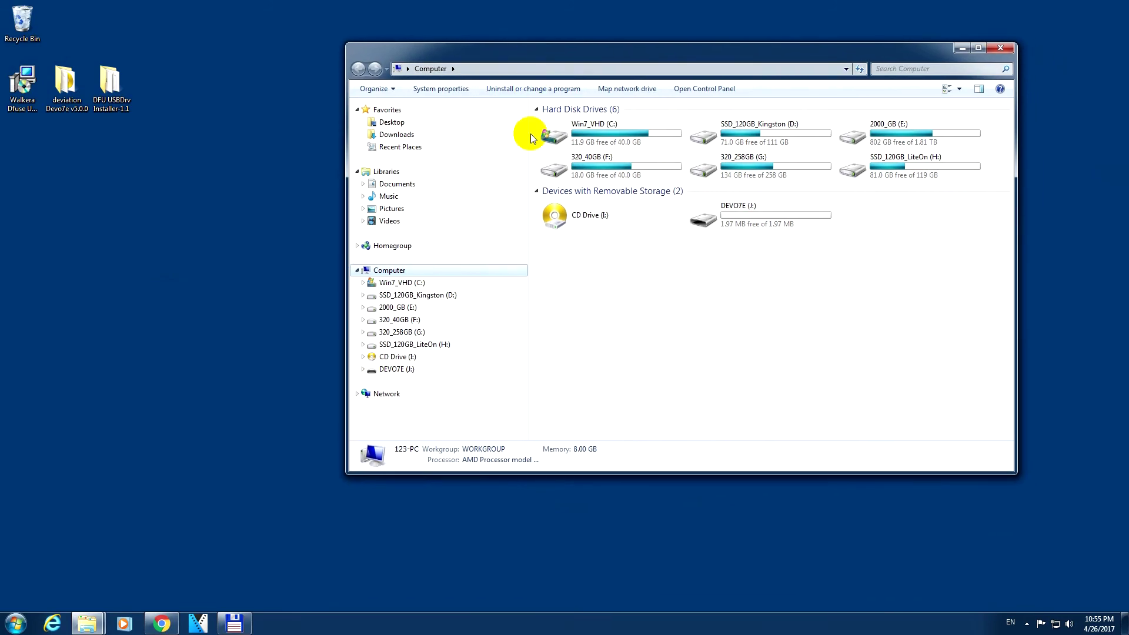
right_click(408, 370)
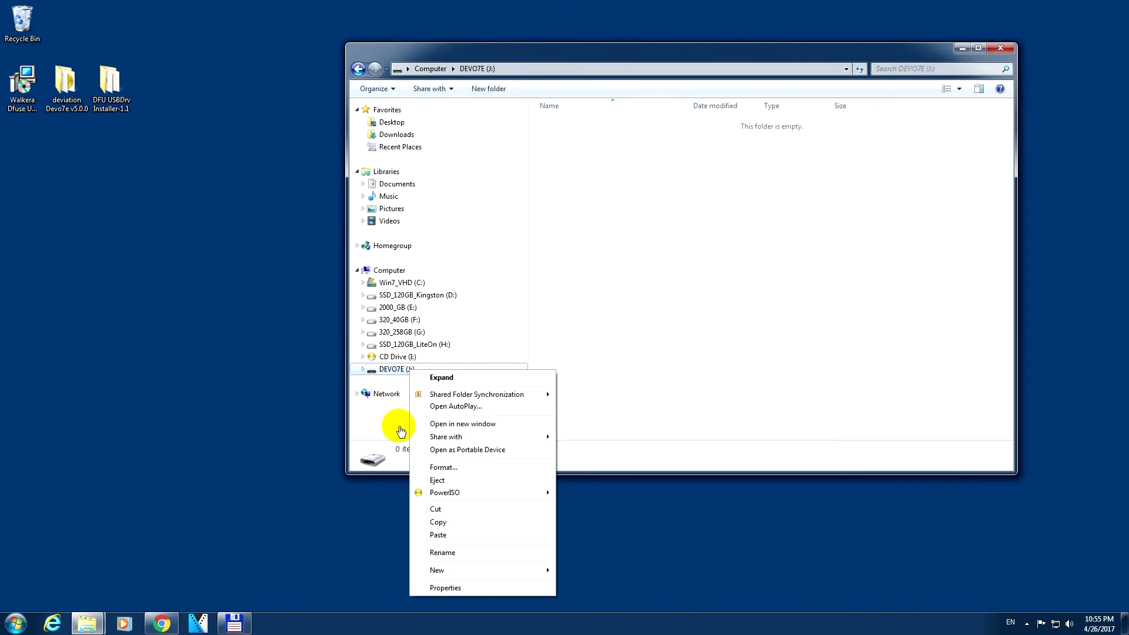
left_click(463, 589)
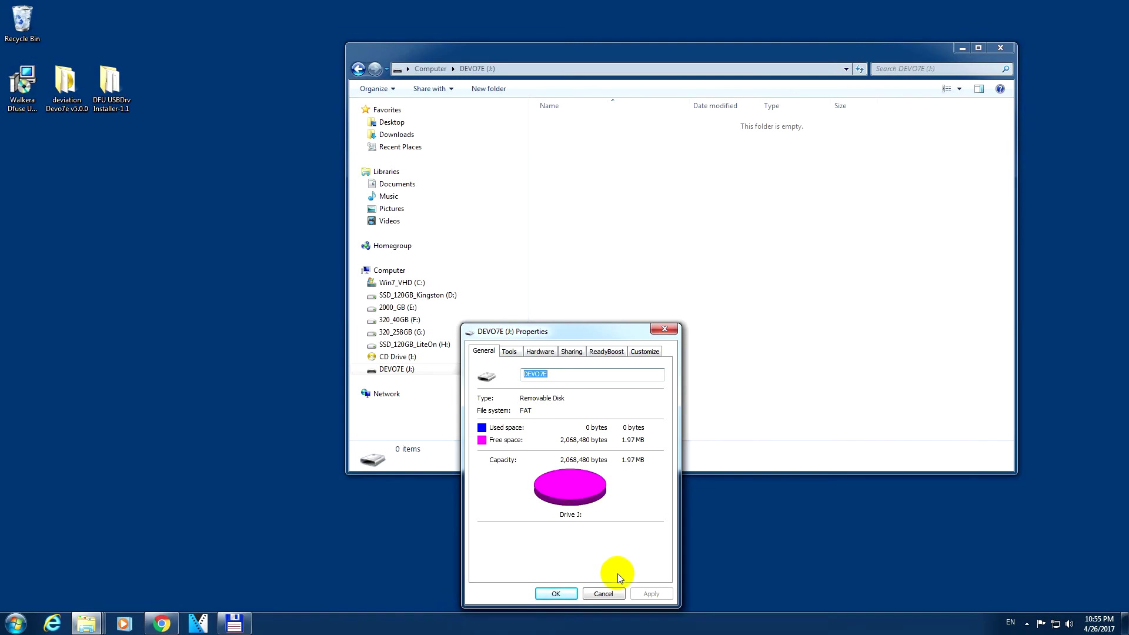
left_click(603, 594)
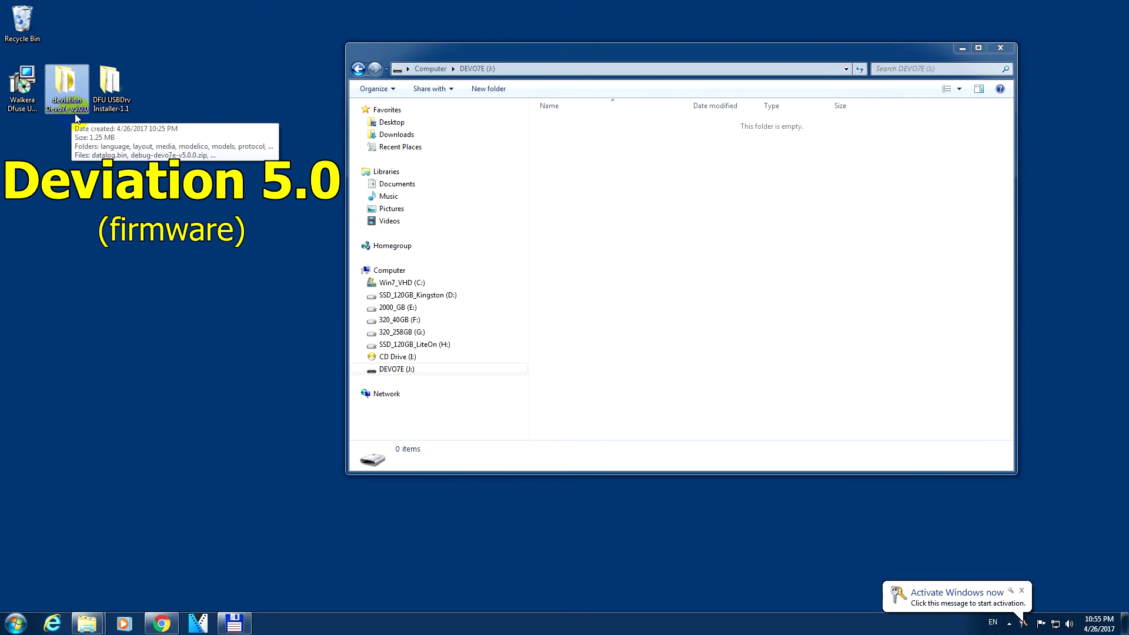
Open the deviation Devo7e v5.0.0 folder beside the drive window and select everything except debug-devo7e-v5.0.0.zip and deviation-devo7e-v5.0.0.dfu.
double_click(66, 88)
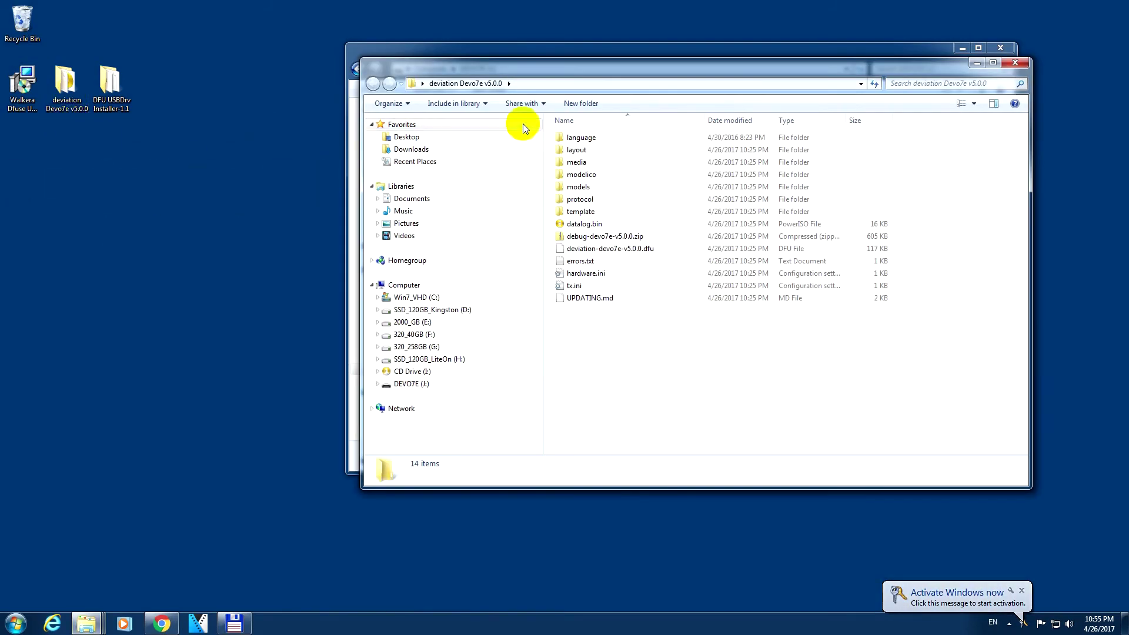
left_click_drag(514, 66, 265, 200)
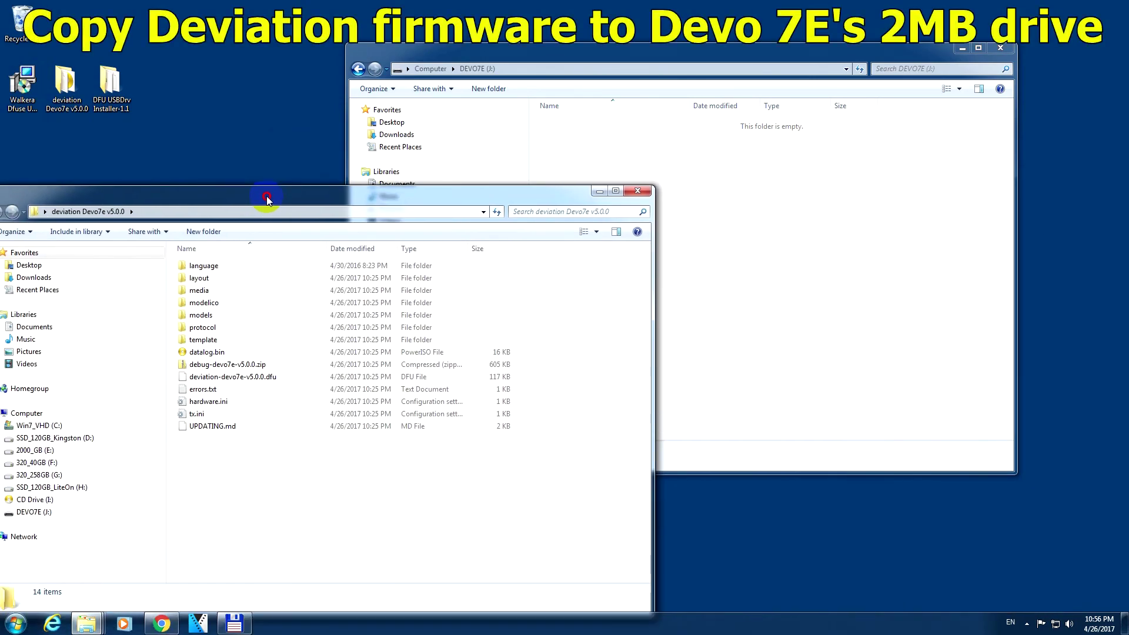
left_click(307, 497)
left_click_drag(308, 496, 155, 245)
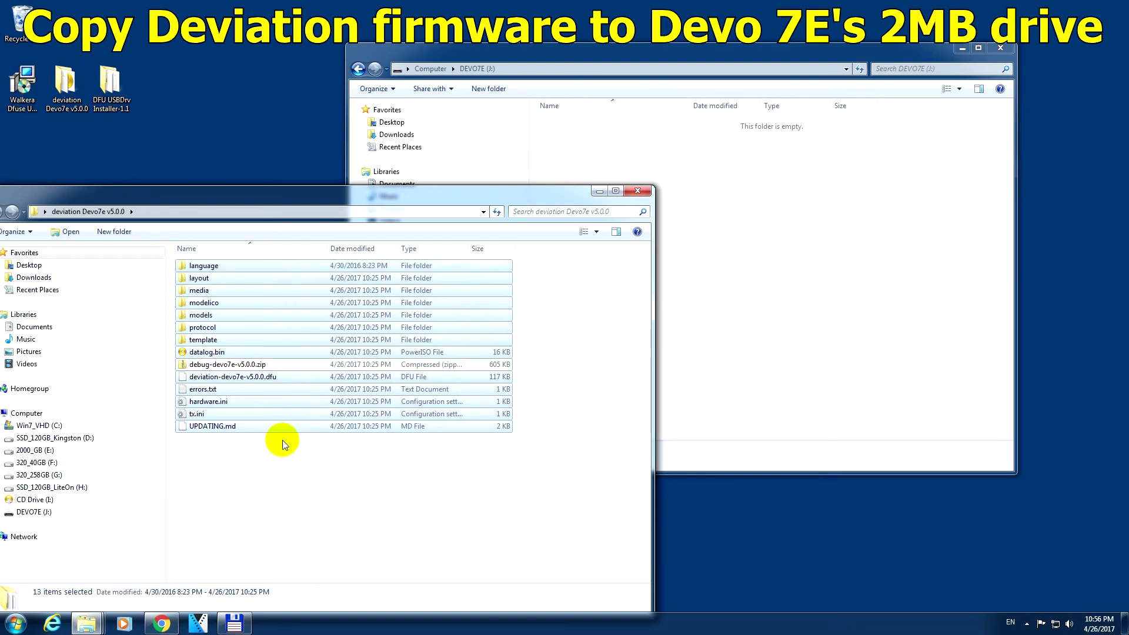
left_click(265, 377, "ctrl")
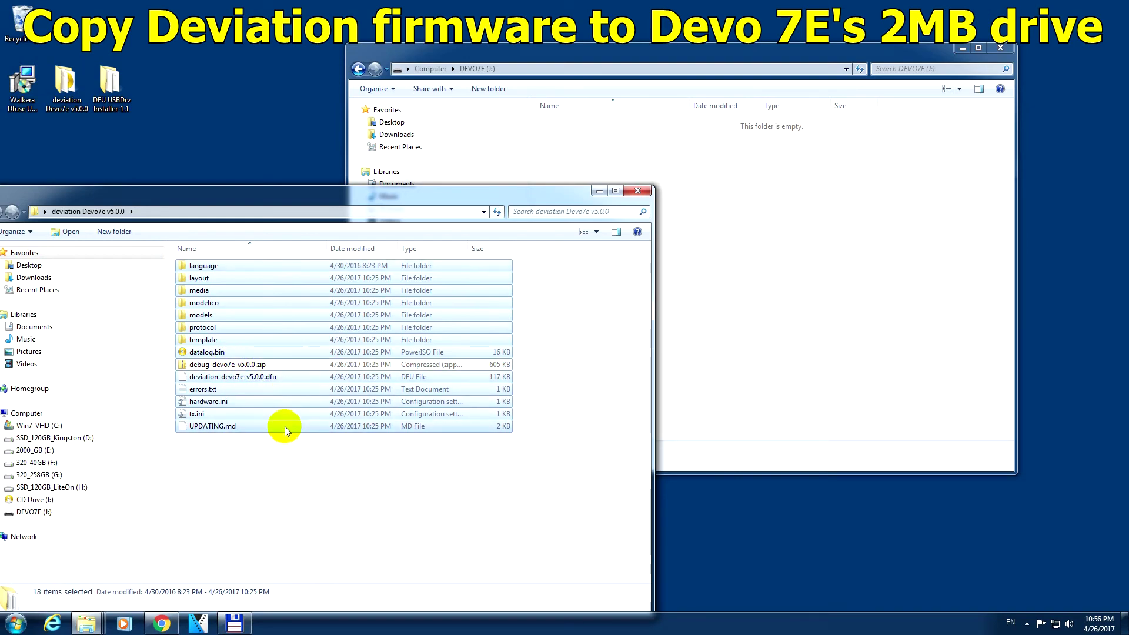
left_click(279, 389, "ctrl")
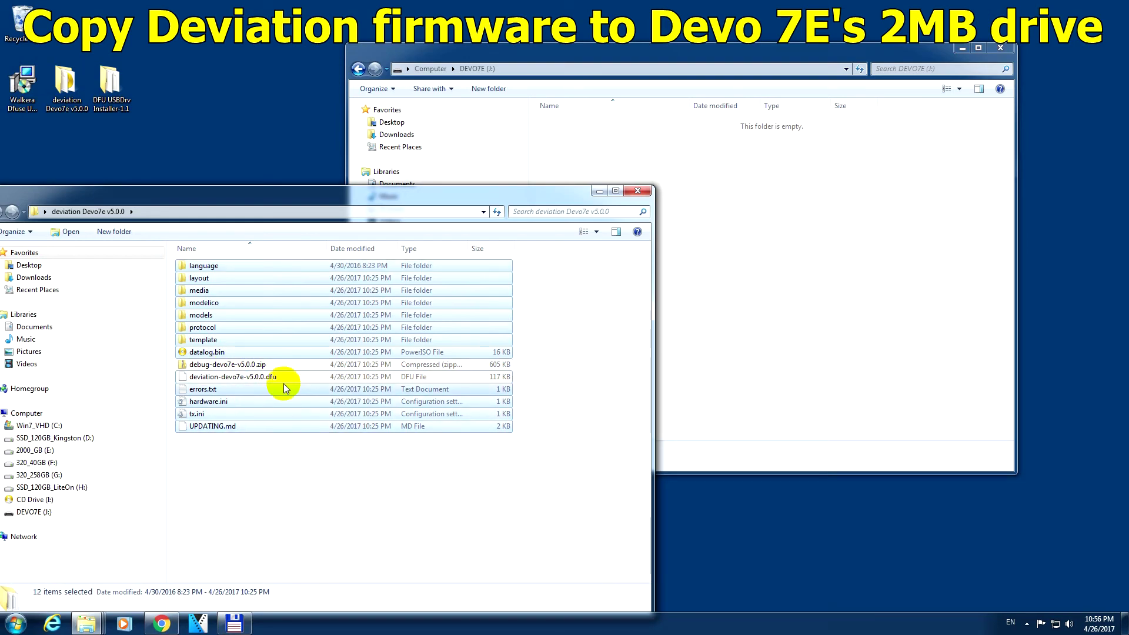
Copy the selected firmware folders and files onto the empty DEVO7E (J:) drive and close the source folder window.
right_click(272, 315)
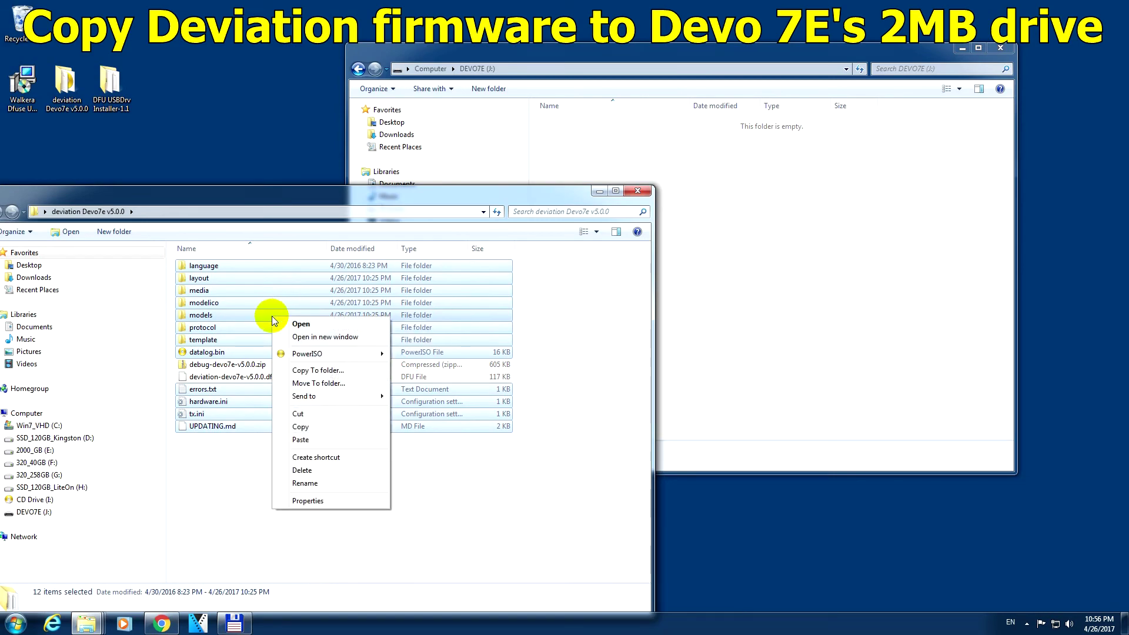
left_click(301, 427)
left_click(855, 274)
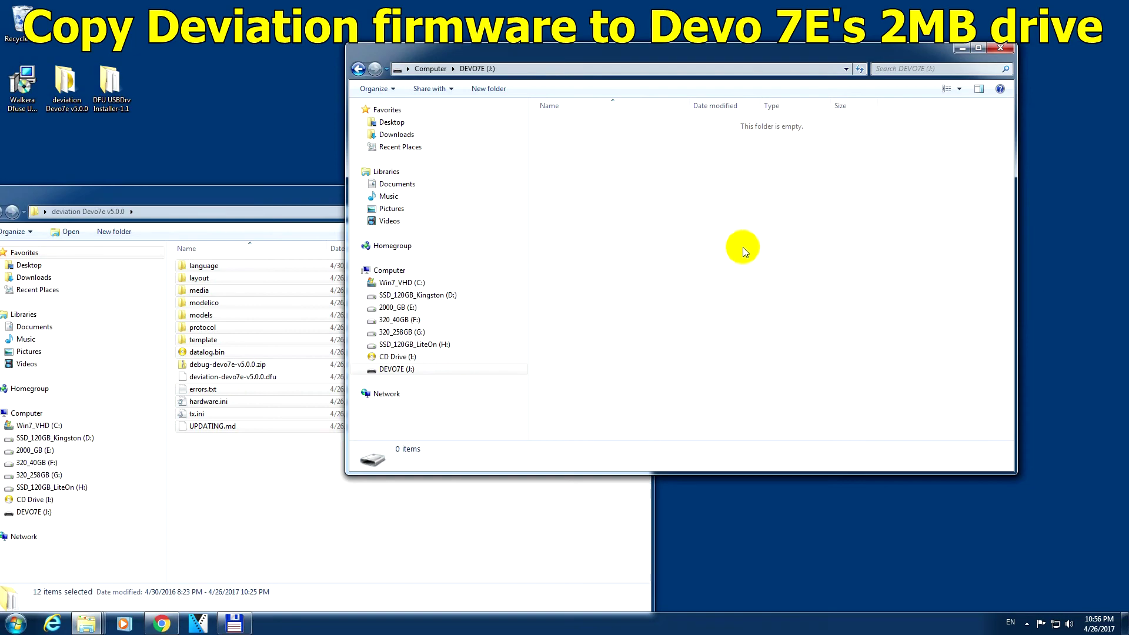
right_click(699, 224)
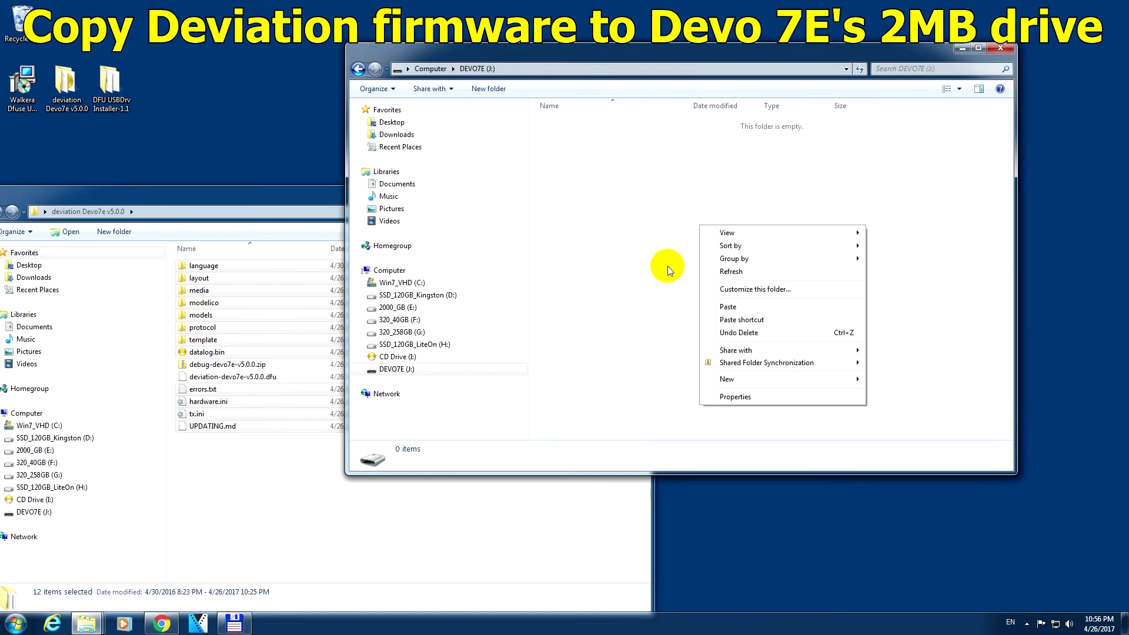
left_click(749, 307)
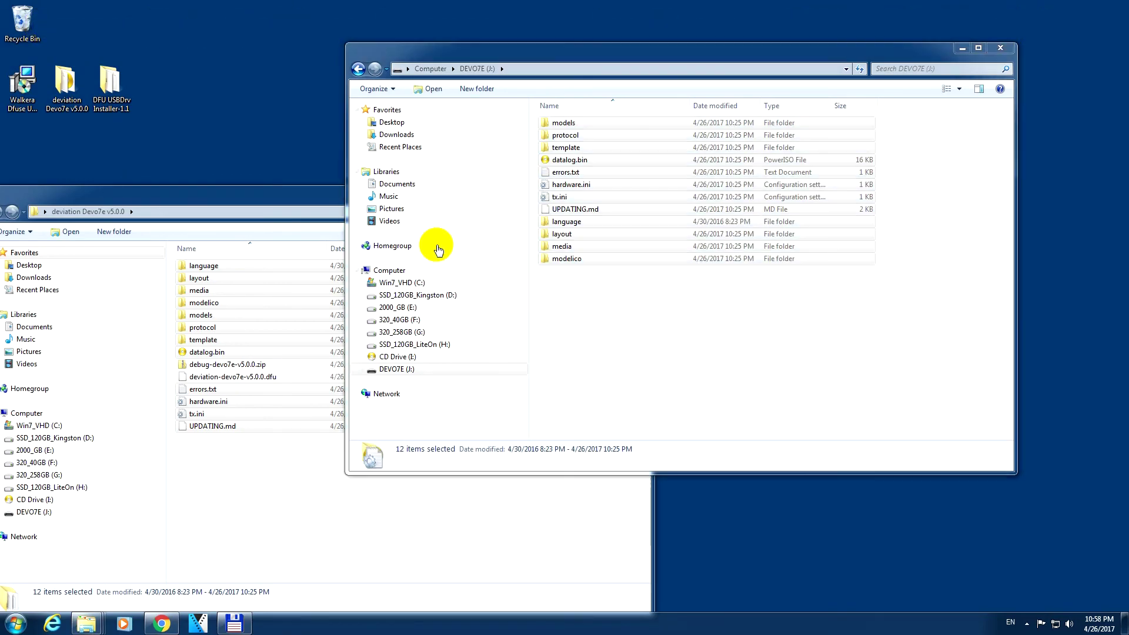
left_click(265, 199)
left_click(637, 190)
left_click(657, 284)
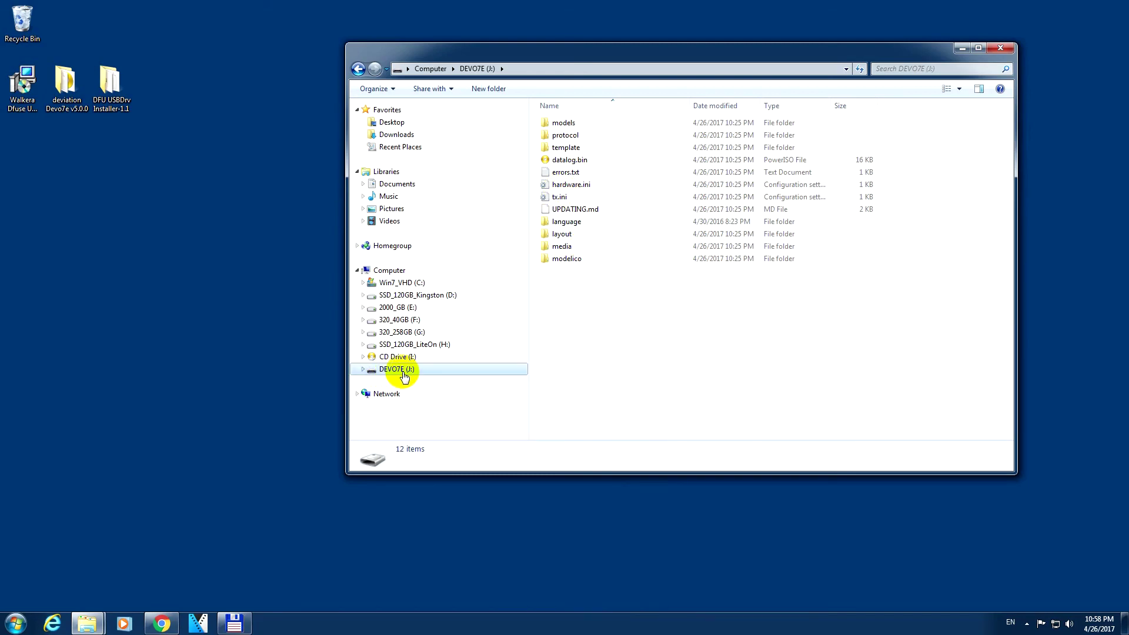
Open hardware.ini from the DEVO7E (J:) drive with WordPad.
right_click(595, 187)
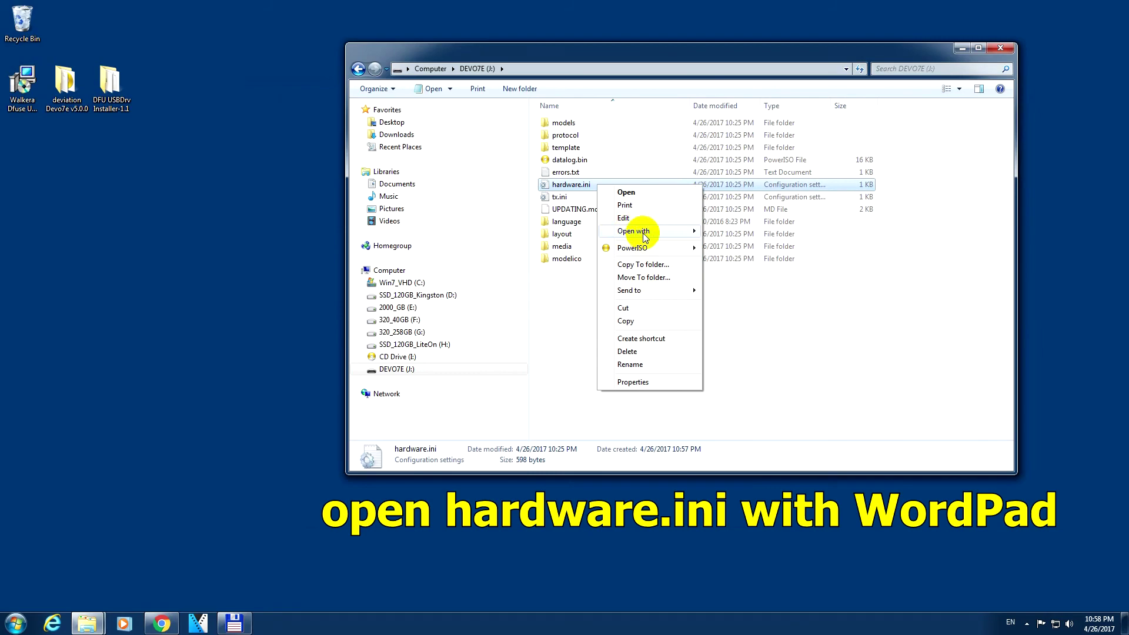
mouse_move(644, 234)
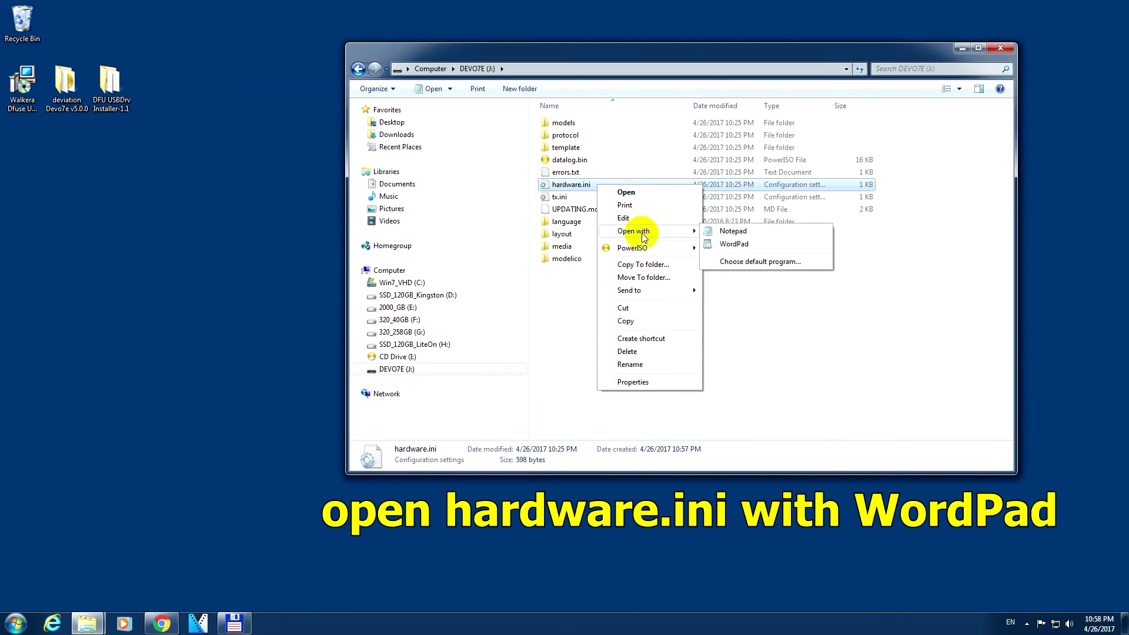
left_click(742, 249)
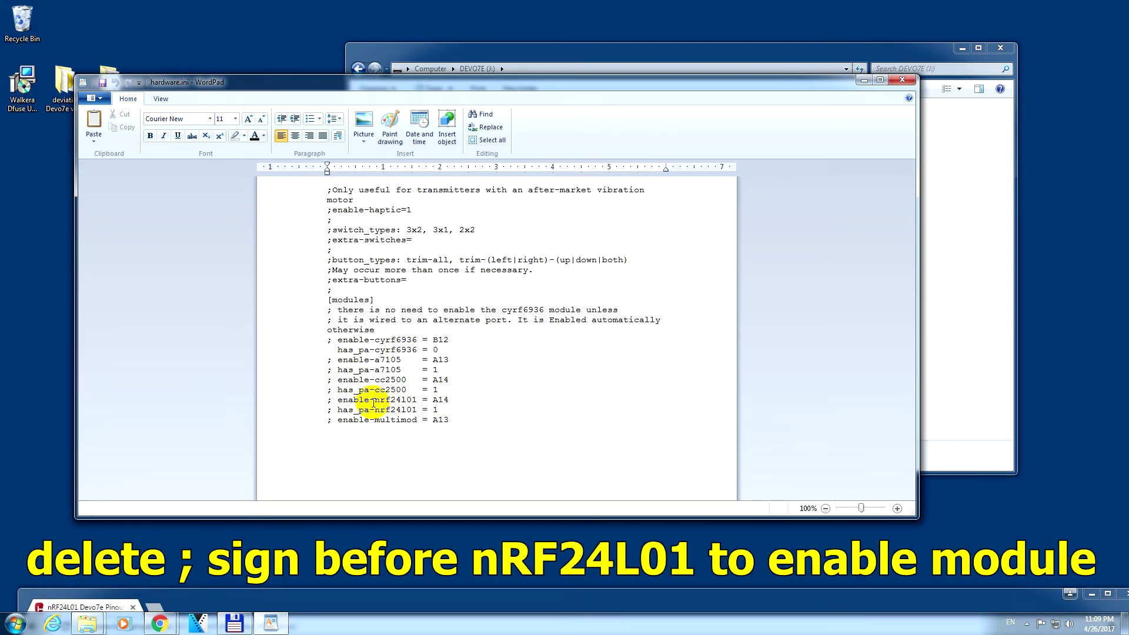
Uncomment the enable-nrf24l01 and has_pa-nrf24l01 lines in the [modules] section by deleting their leading semicolons.
left_click_drag(379, 401, 442, 414)
left_click(448, 413)
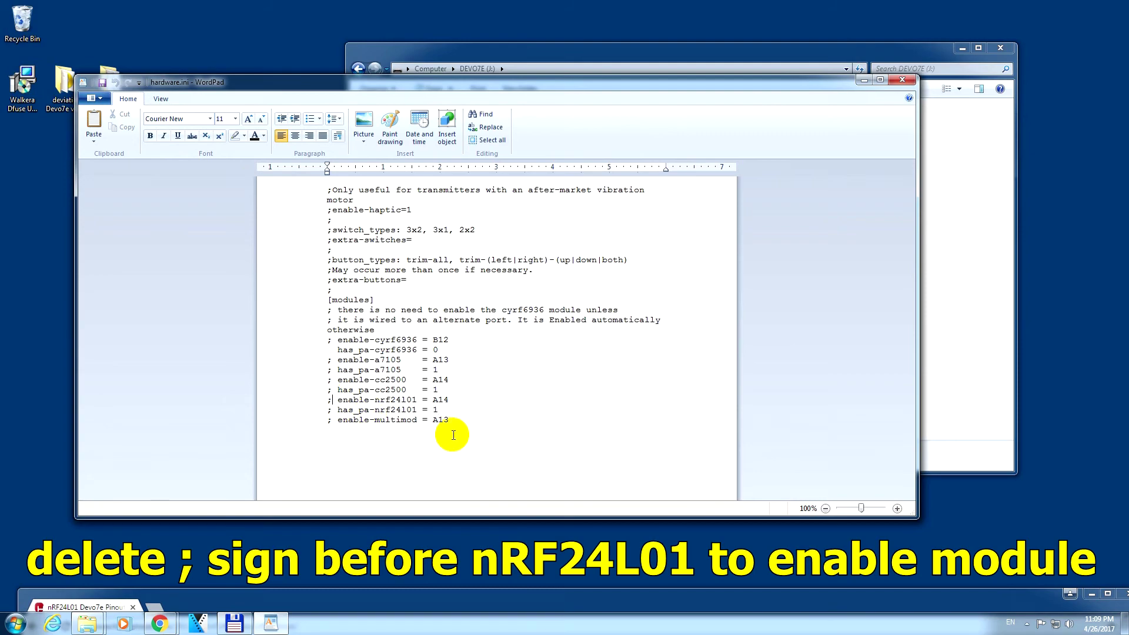
left_click_drag(446, 408, 328, 401)
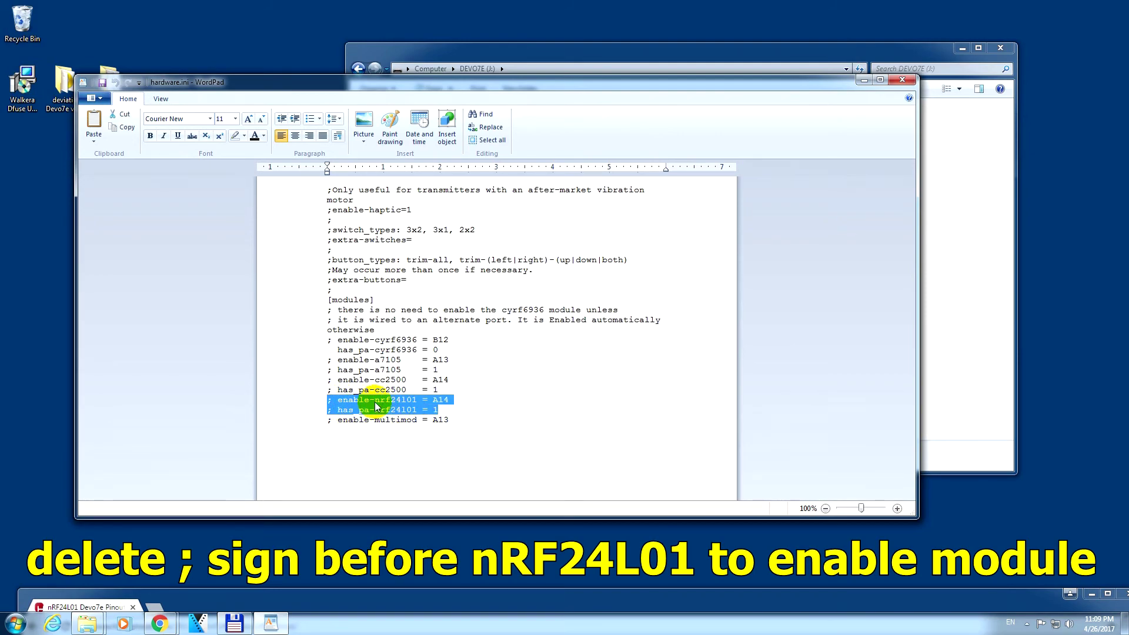
left_click(332, 400)
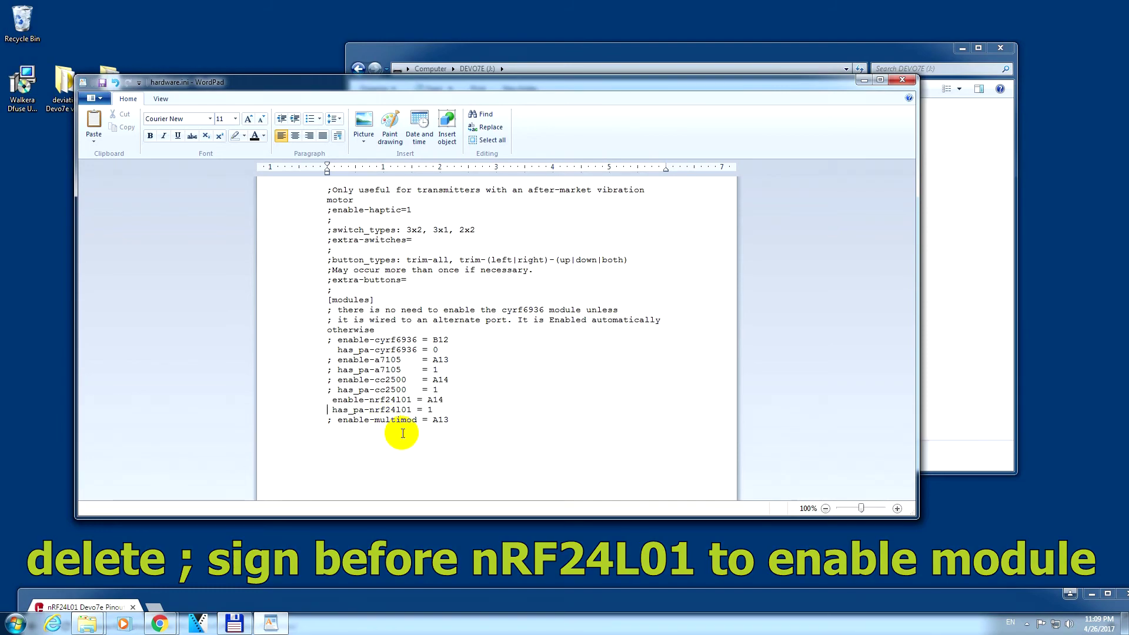
Examine the nRF24L01 Devo7e pinout page in Chrome for the enable-nrf24l01 values matching the TMS and TCK solder points for CSN.
left_click_drag(429, 400, 444, 398)
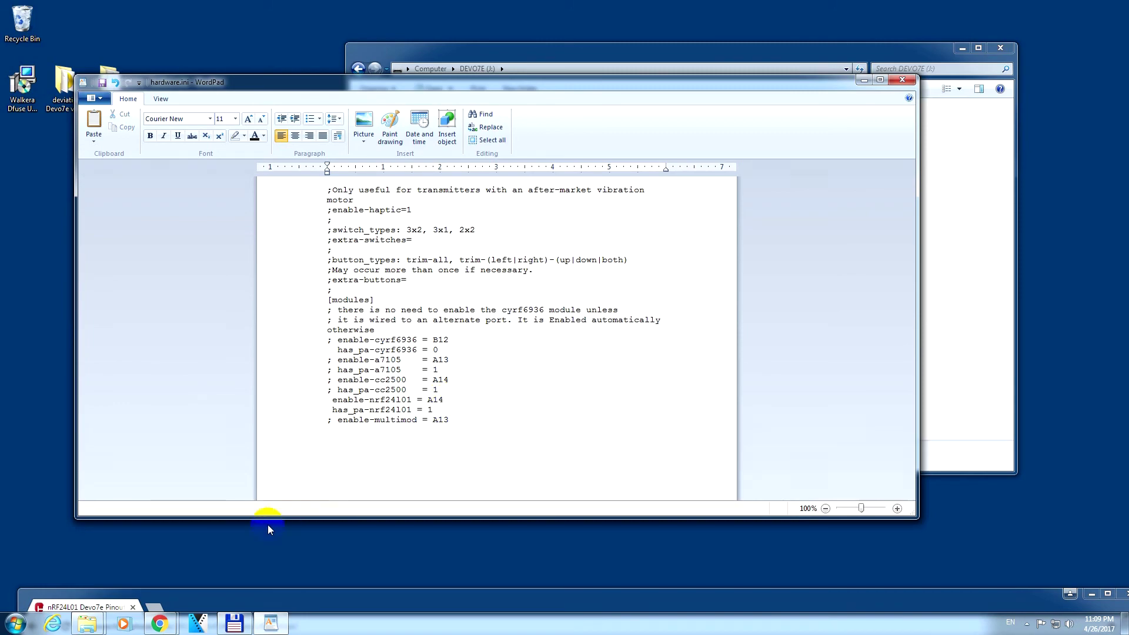
double_click(214, 606)
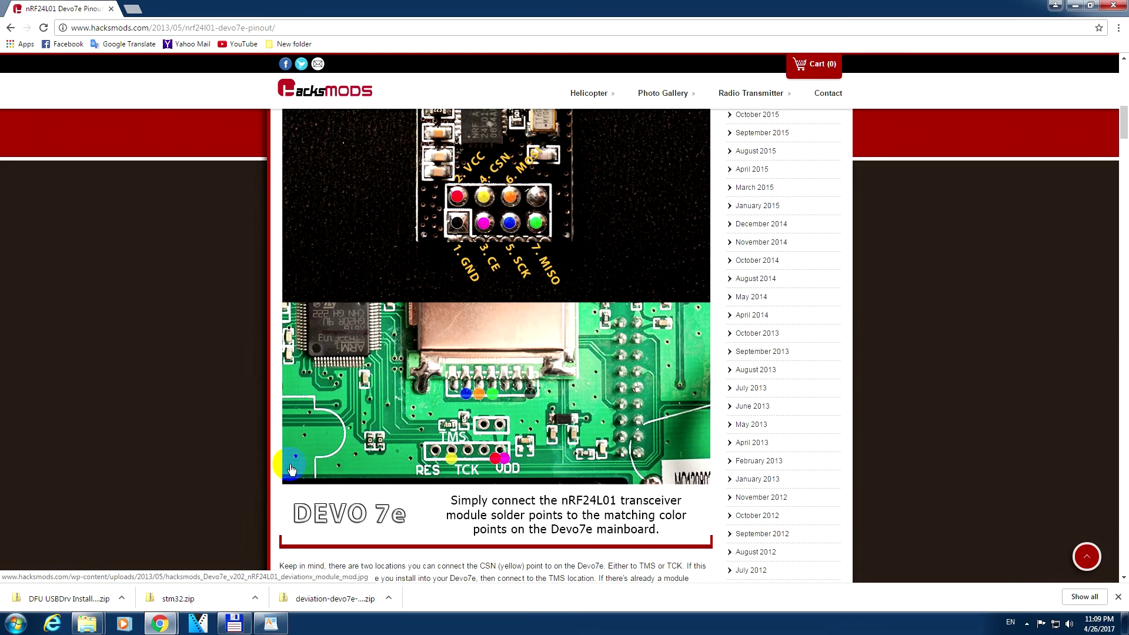
scroll(580, 247, "up", 2)
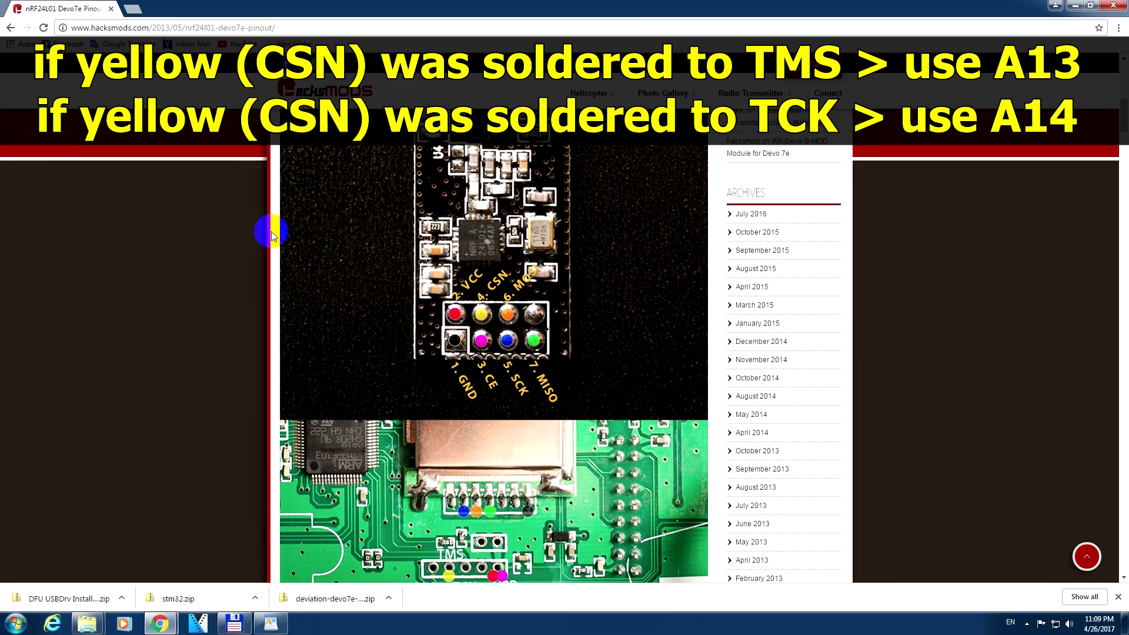
scroll(581, 138, "down", 2)
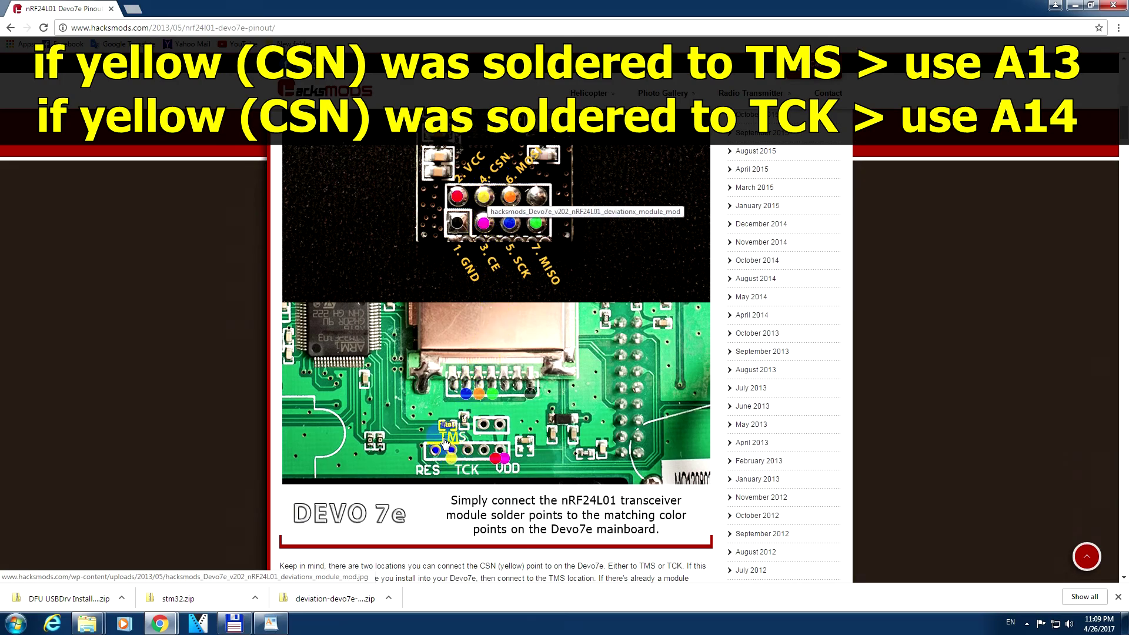
scroll(477, 441, "down", 6)
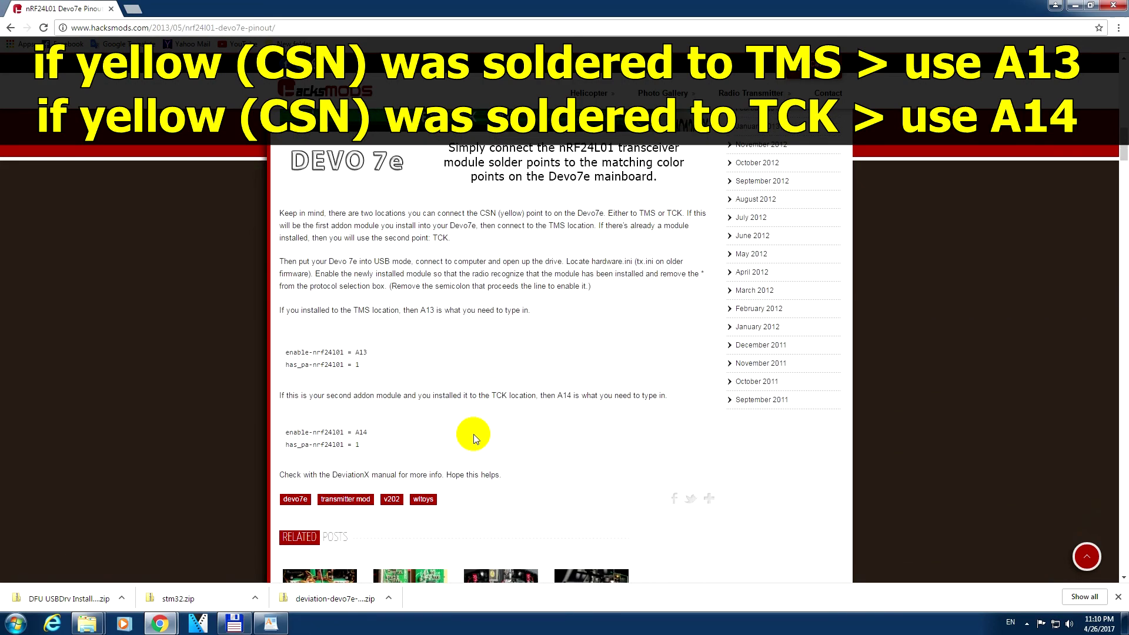
left_click_drag(355, 350, 369, 351)
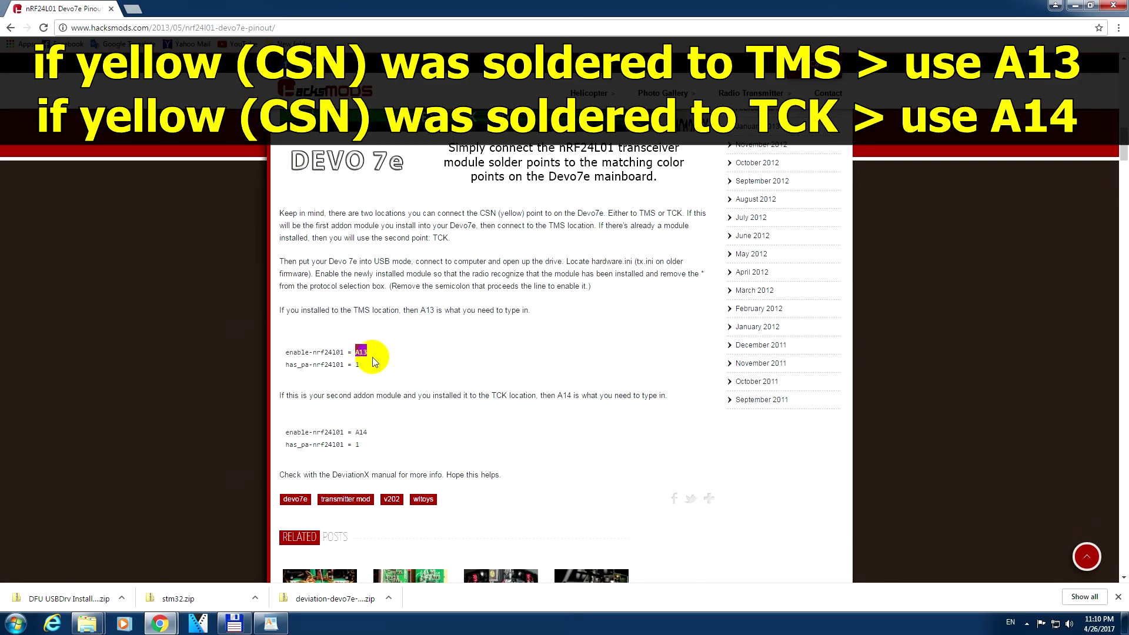
scroll(372, 358, "up", 5)
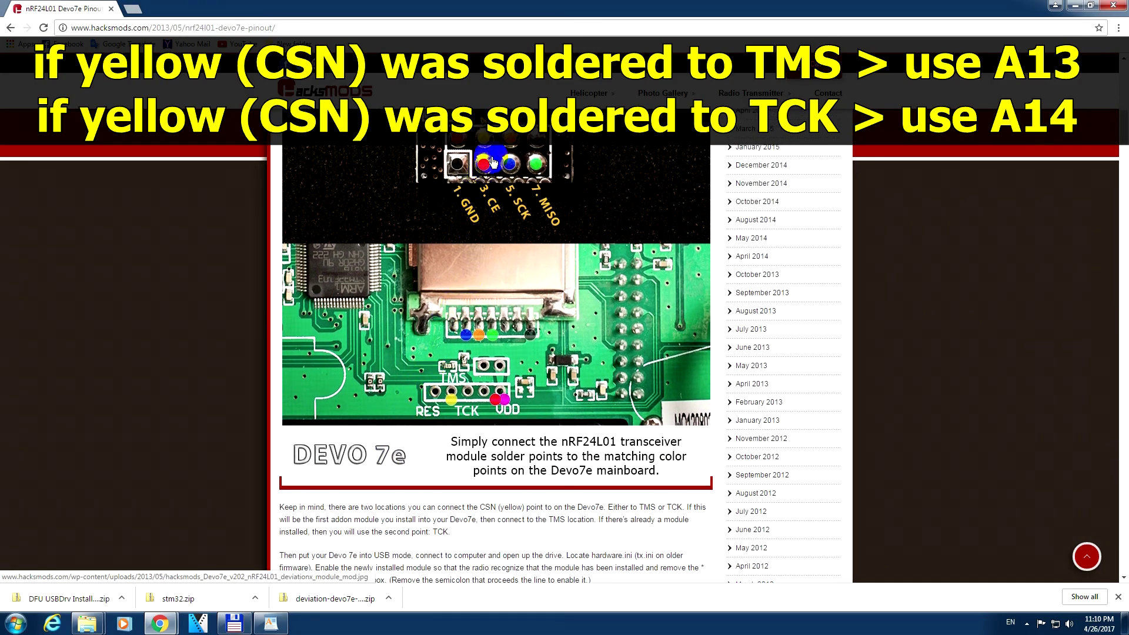
scroll(493, 164, "up", 1)
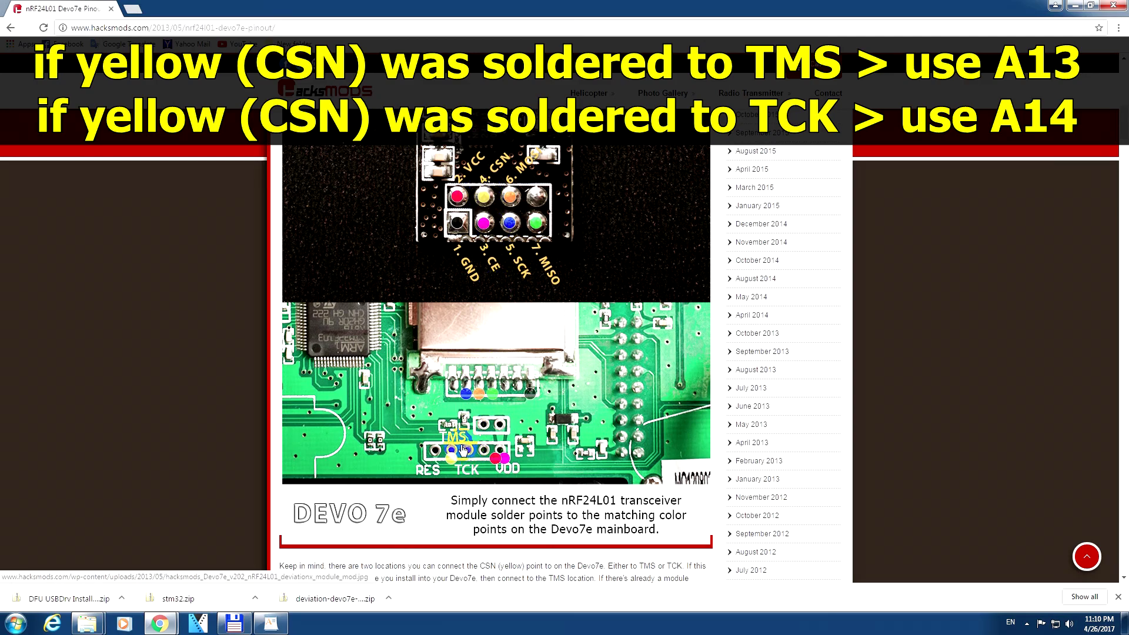
scroll(475, 457, "down", 7)
double_click(365, 374)
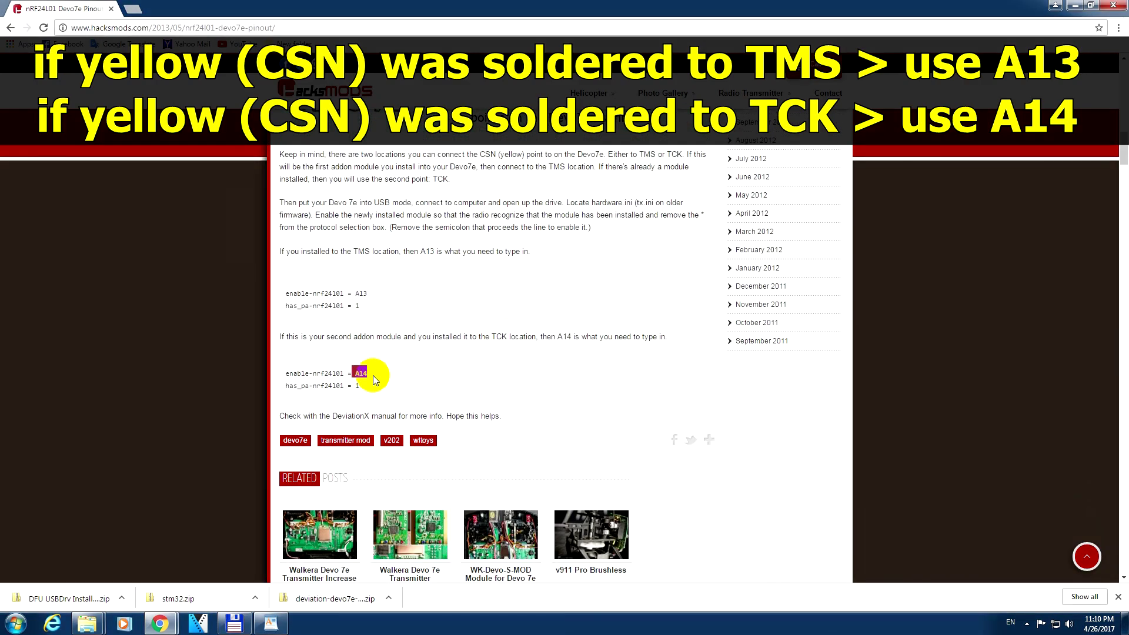